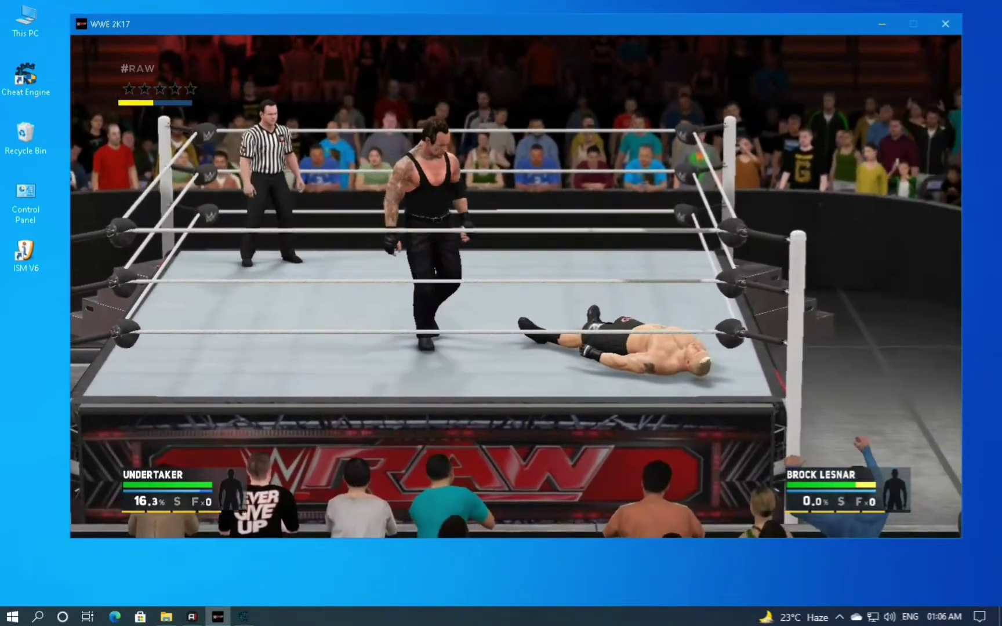
- Pause the WWE 2K17 match, switch to Cheat Engine and attach it to the 000023CC-WWE 2K17 process
{"action": "key", "text": "Escape"}
{"action": "left_click", "coordinate": [244, 616]}
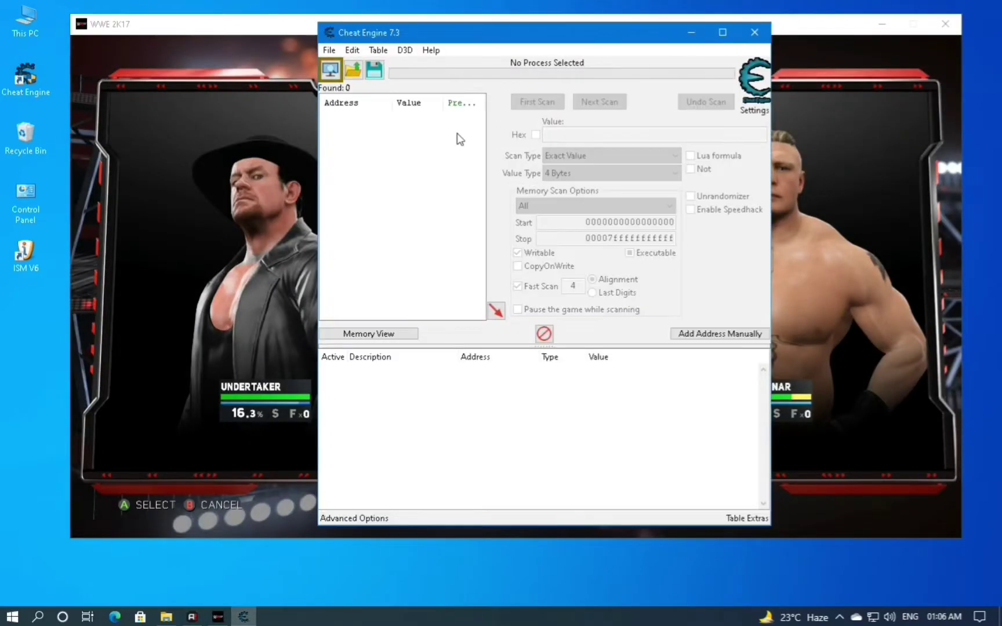
{"action": "left_click", "coordinate": [330, 69]}
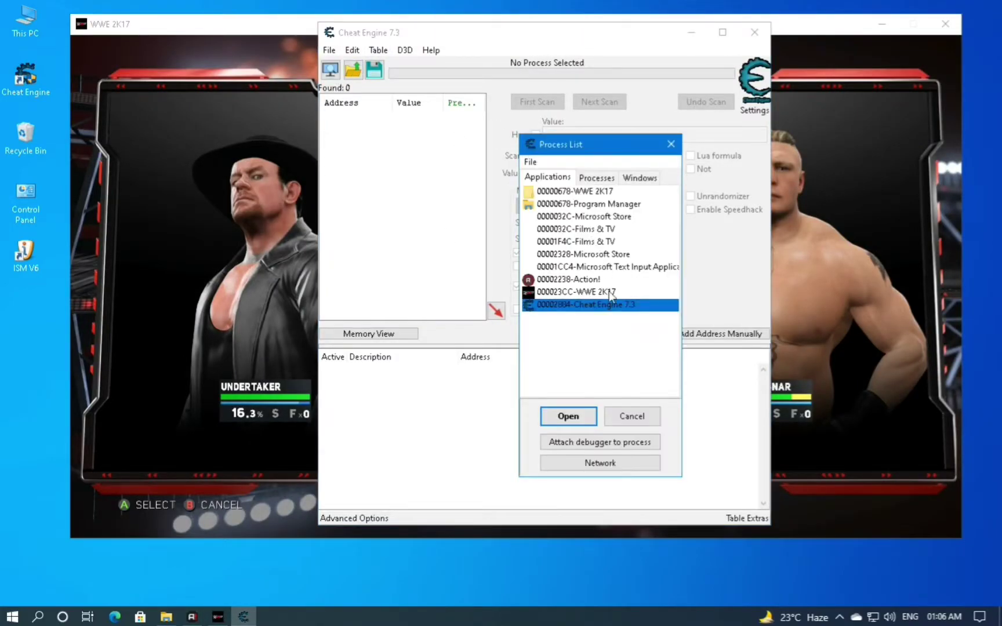
{"action": "left_click", "coordinate": [568, 416]}
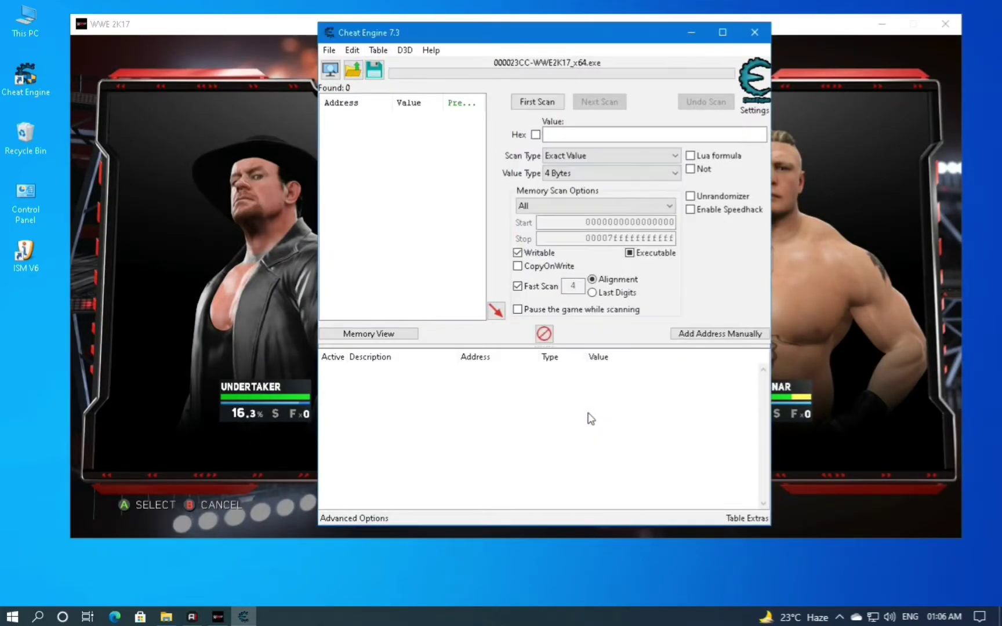
- Enable Speedhack with an increased game speed, minimize Cheat Engine and resume the WWE 2K17 match
{"action": "left_click", "coordinate": [704, 212]}
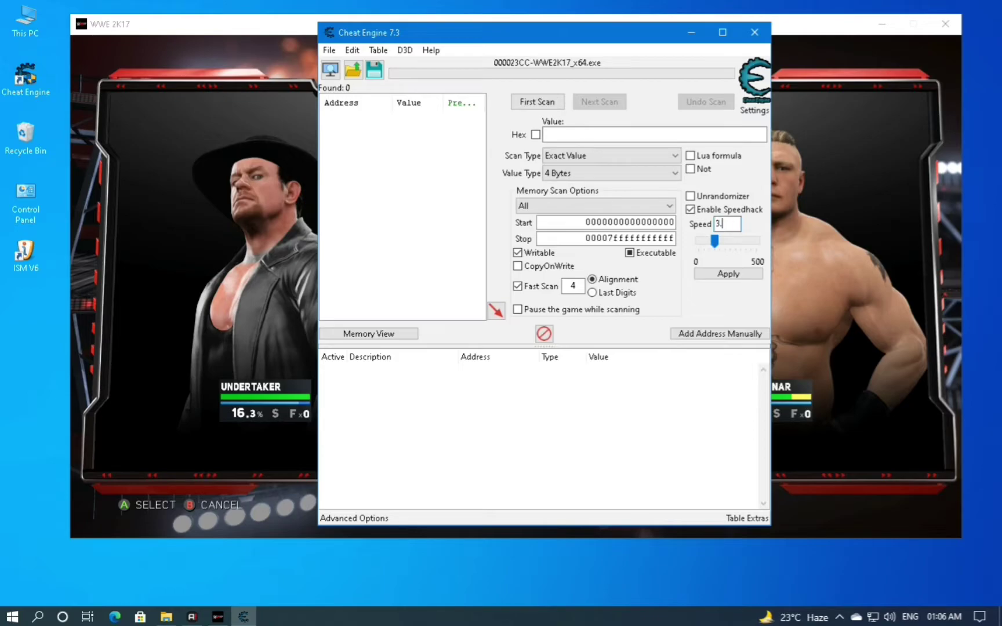
{"action": "left_click", "coordinate": [696, 32]}
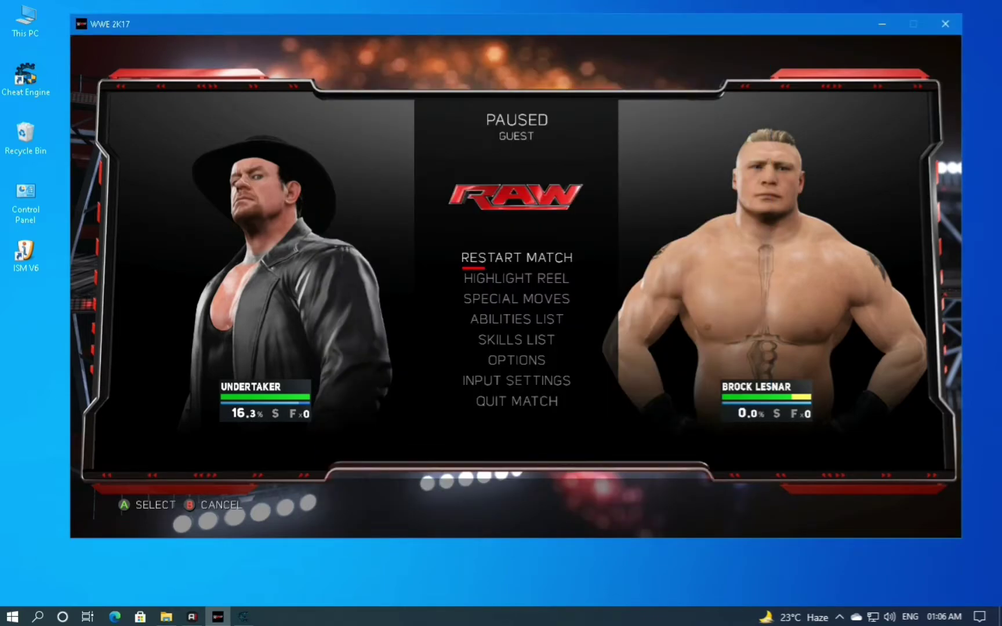
{"action": "key", "text": "Escape"}
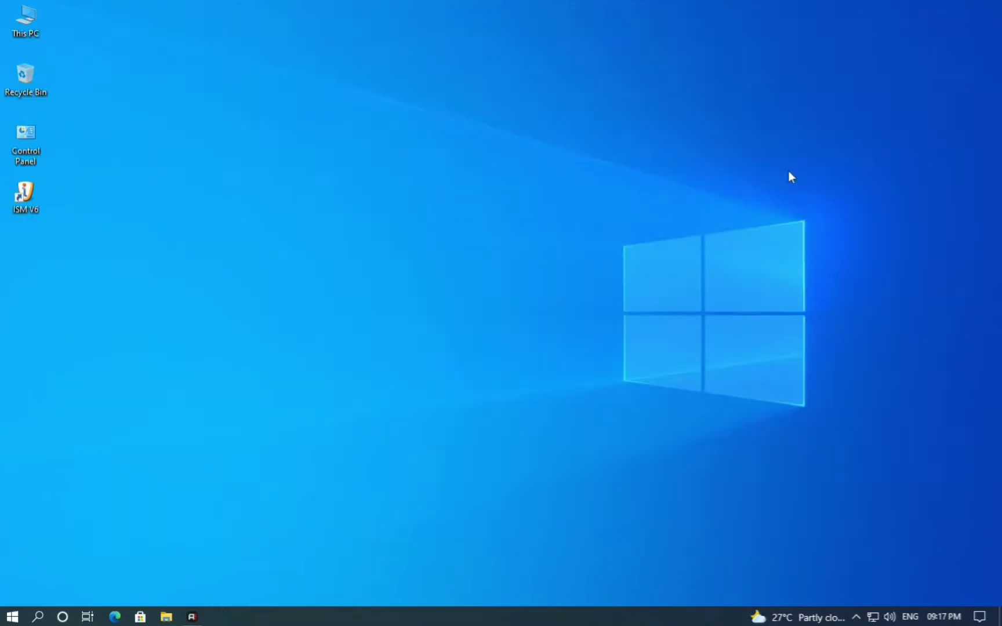
{"action": "right_click", "coordinate": [789, 172]}
{"action": "left_click", "coordinate": [806, 213]}
- Open Microsoft Edge and search Google for "cheat engine org"
{"action": "left_click", "coordinate": [123, 619]}
{"action": "left_click", "coordinate": [450, 284]}
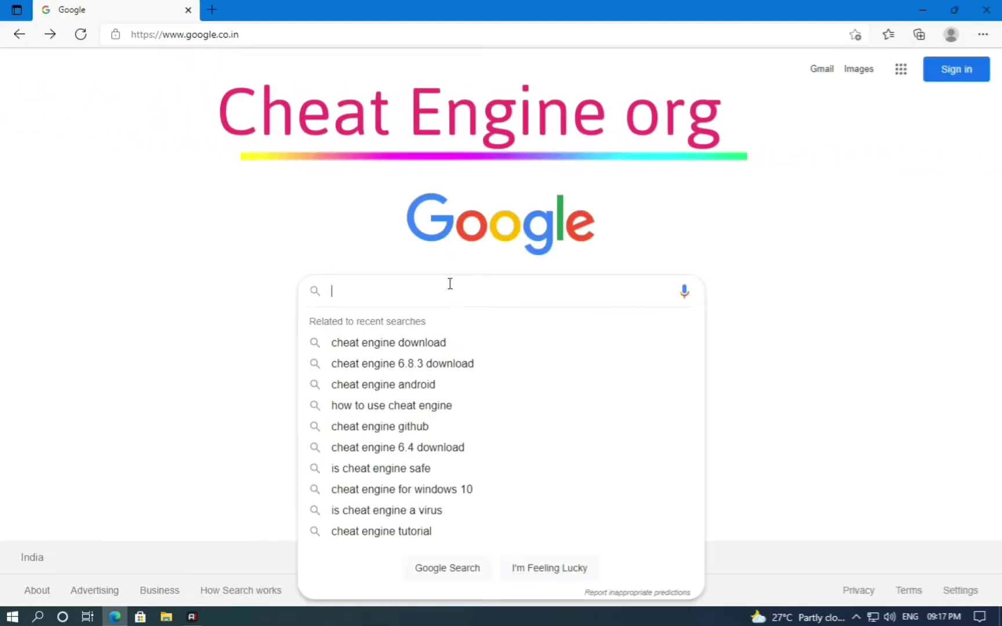
{"action": "type", "text": "cheat"}
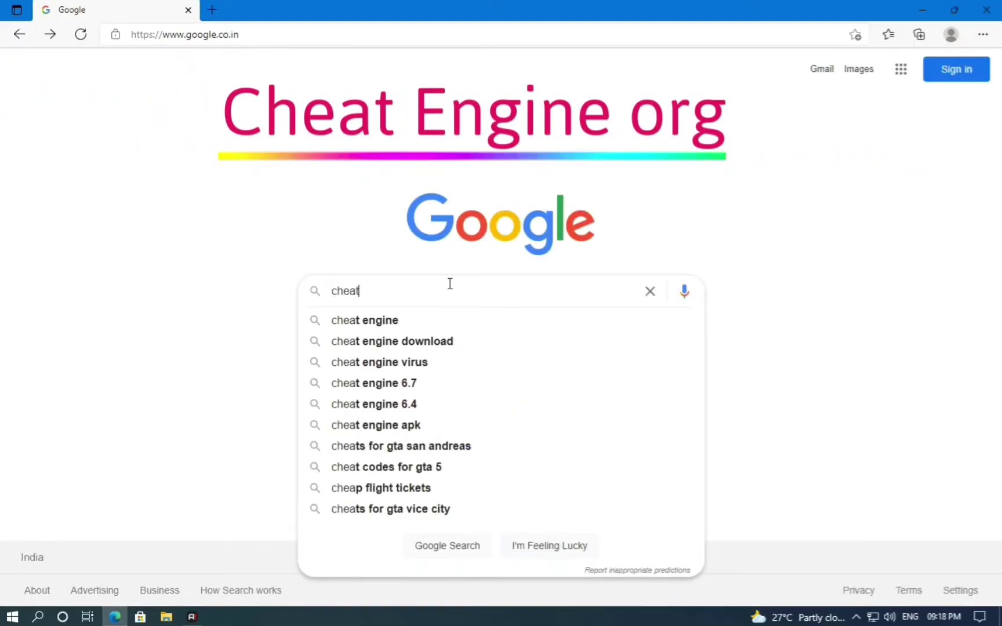
{"action": "type", "text": " engine or"}
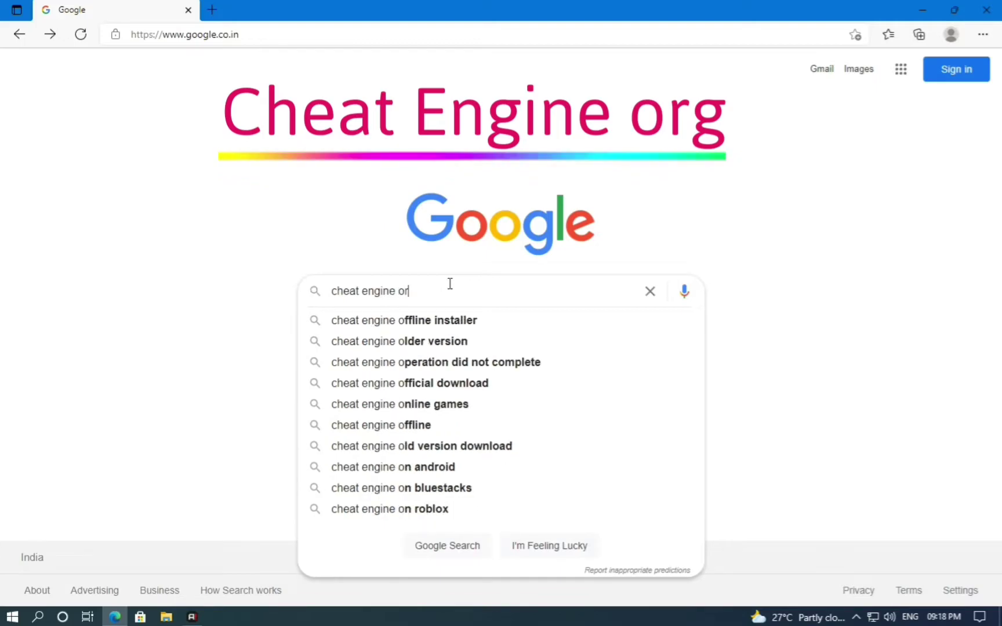
{"action": "type", "text": "g"}
{"action": "key", "text": "Escape"}
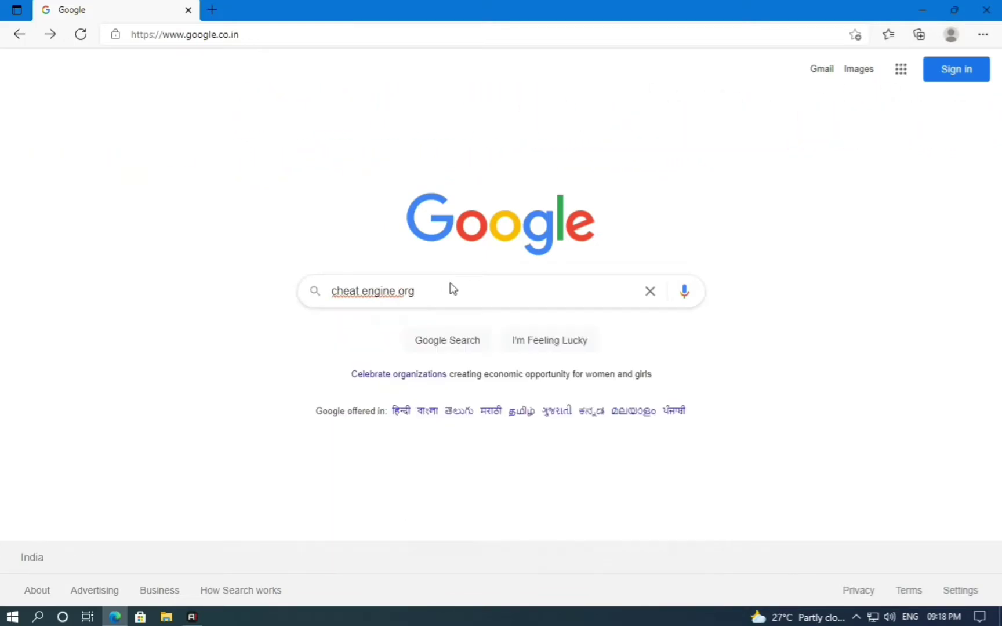
{"action": "key", "text": "Return"}
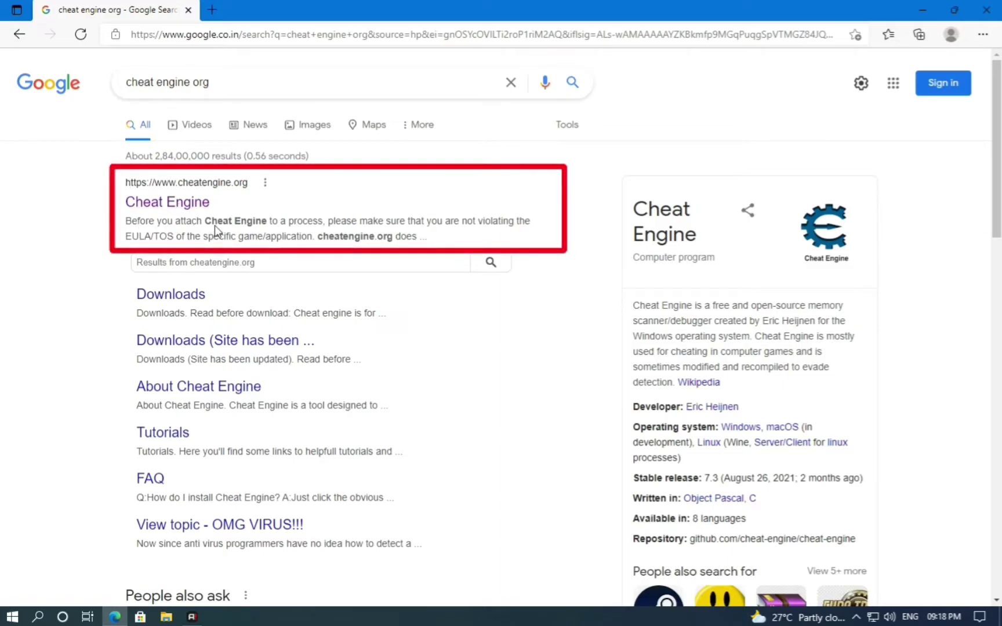
- Download the Windows version of Cheat Engine from the official cheatengine.org site and close the browser
{"action": "left_click", "coordinate": [168, 206]}
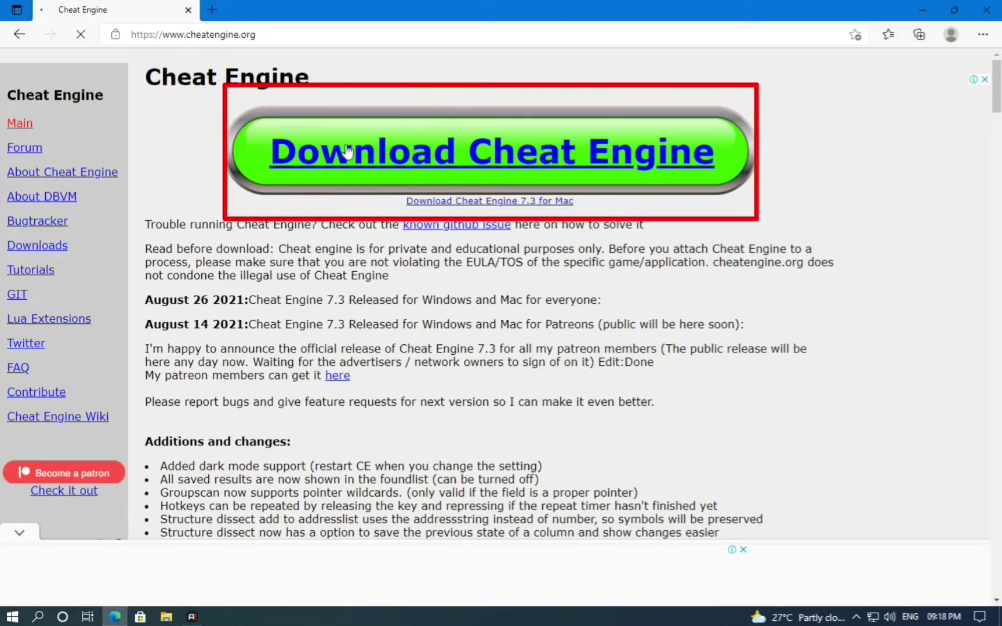
{"action": "left_click", "coordinate": [505, 157]}
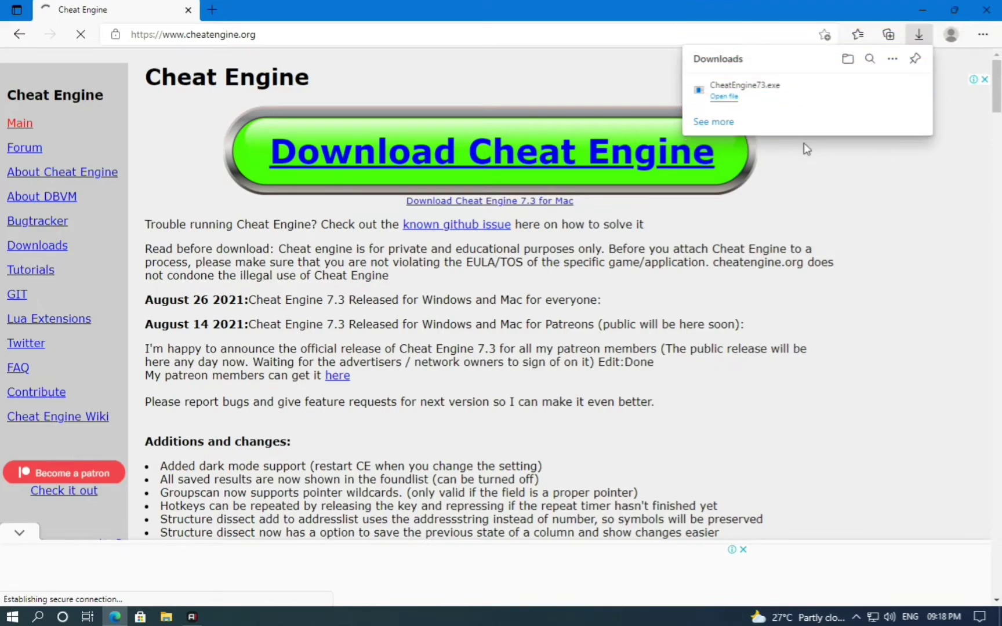
{"action": "left_click", "coordinate": [972, 6]}
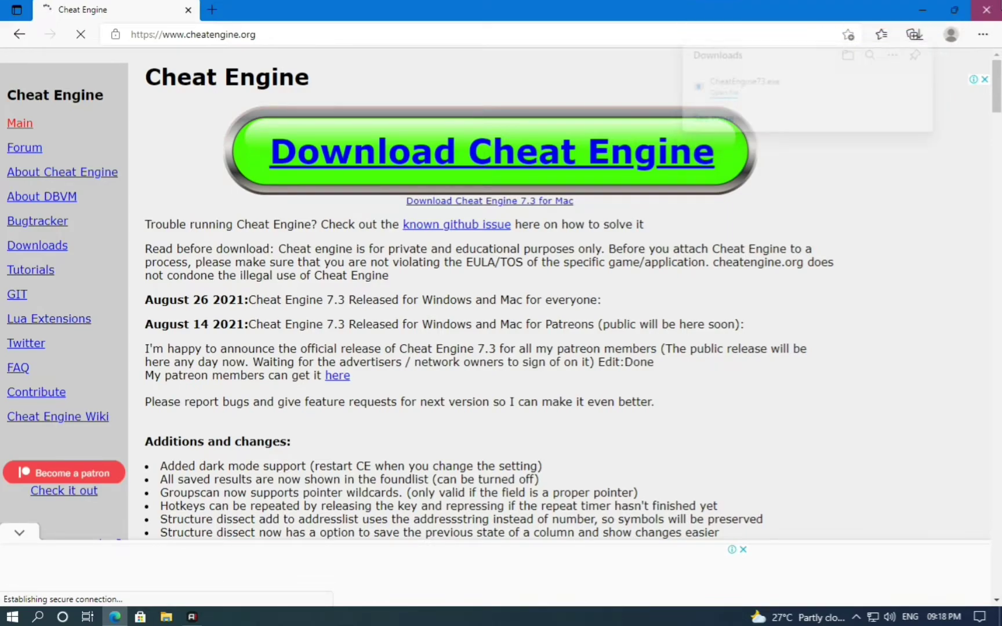
{"action": "left_click", "coordinate": [972, 6]}
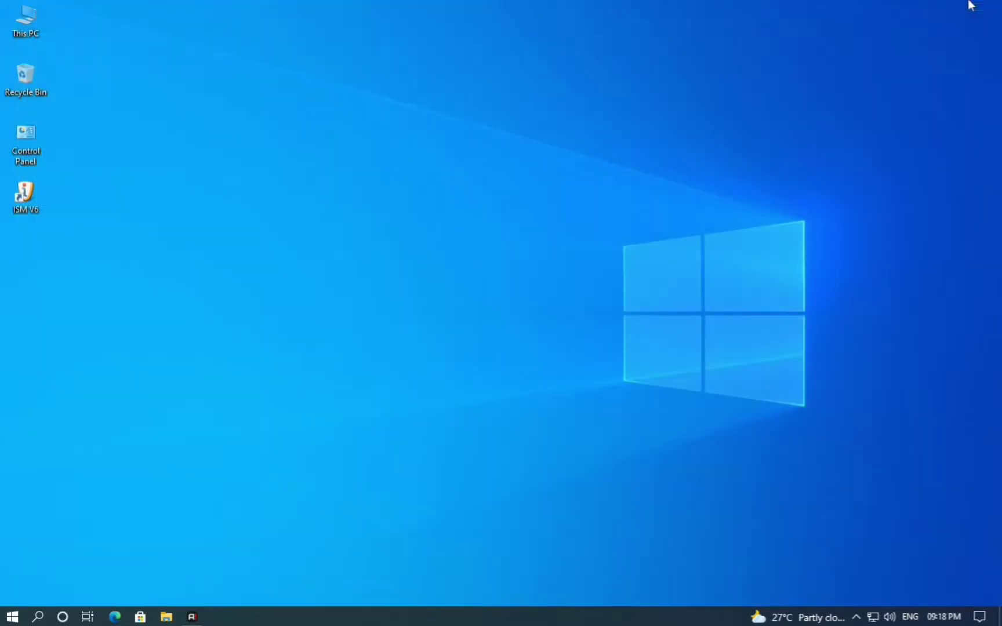
- Run the CheatEngine73 installer from the Downloads folder as administrator and allow it to make changes
{"action": "double_click", "coordinate": [39, 16]}
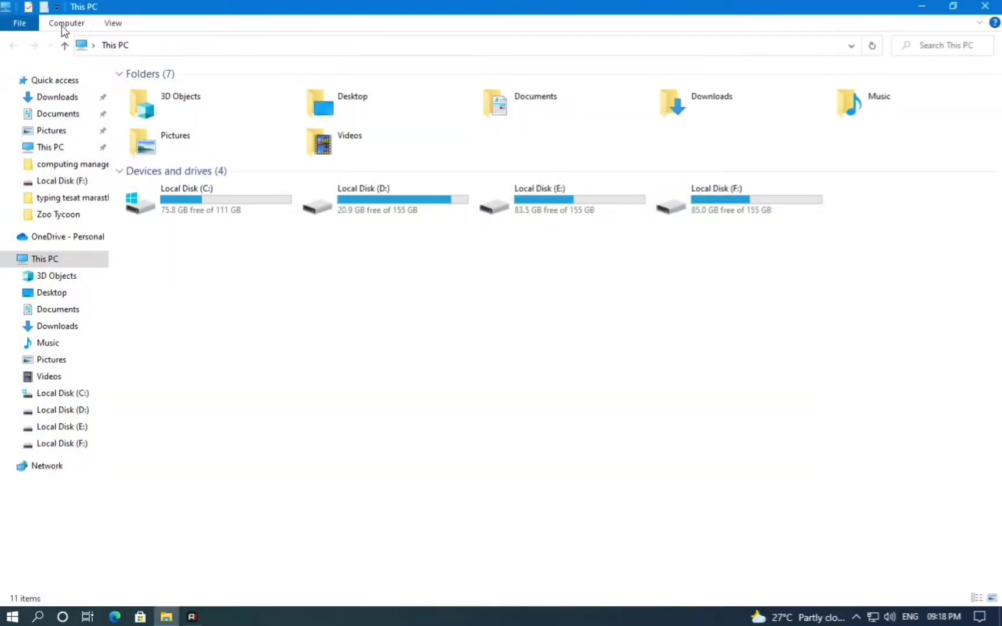
{"action": "double_click", "coordinate": [676, 109]}
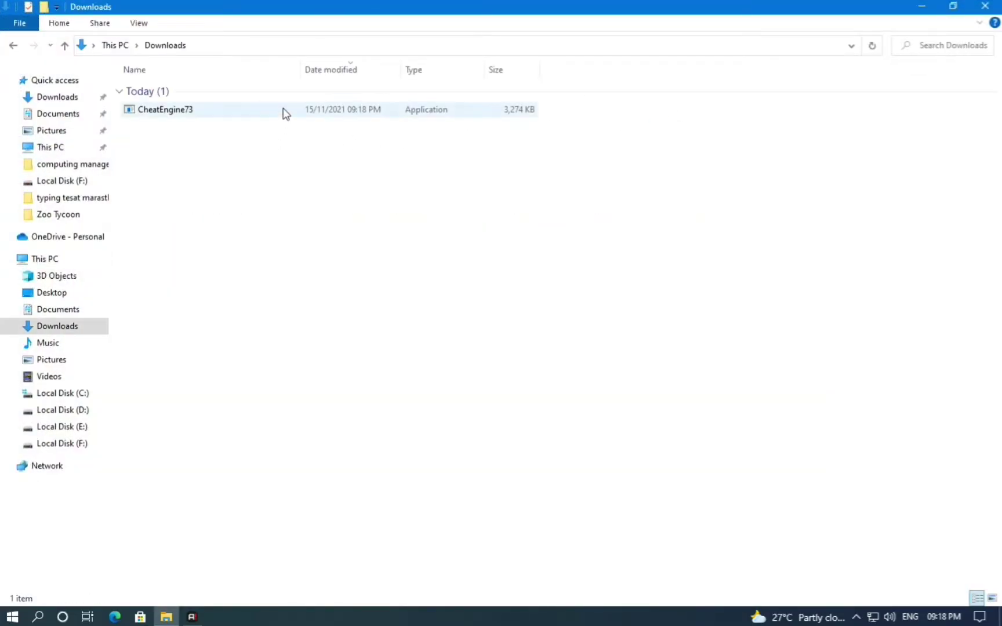
{"action": "left_click", "coordinate": [284, 108]}
{"action": "right_click", "coordinate": [285, 108]}
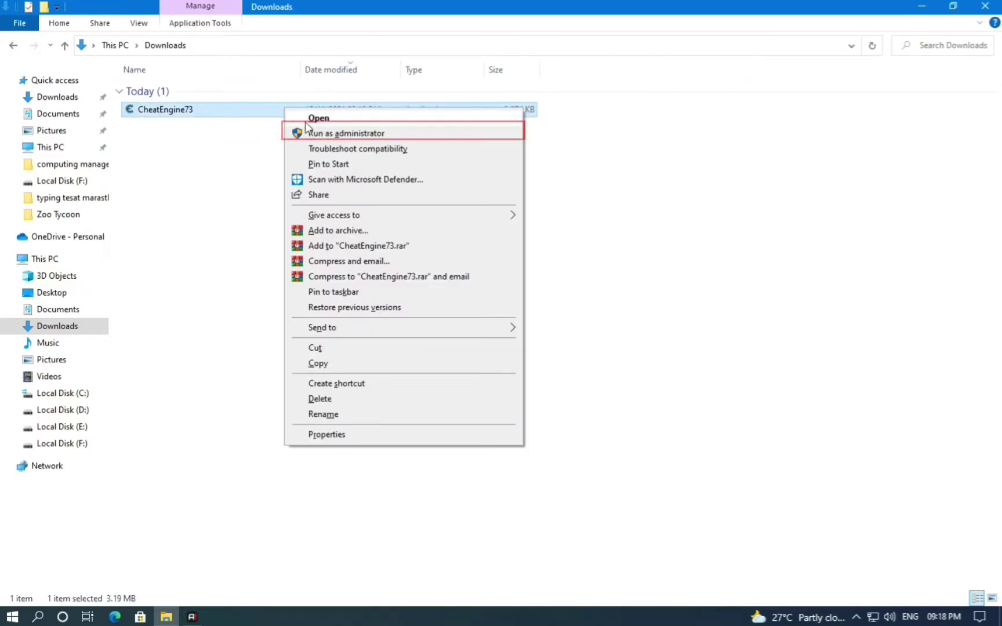
{"action": "left_click", "coordinate": [401, 135]}
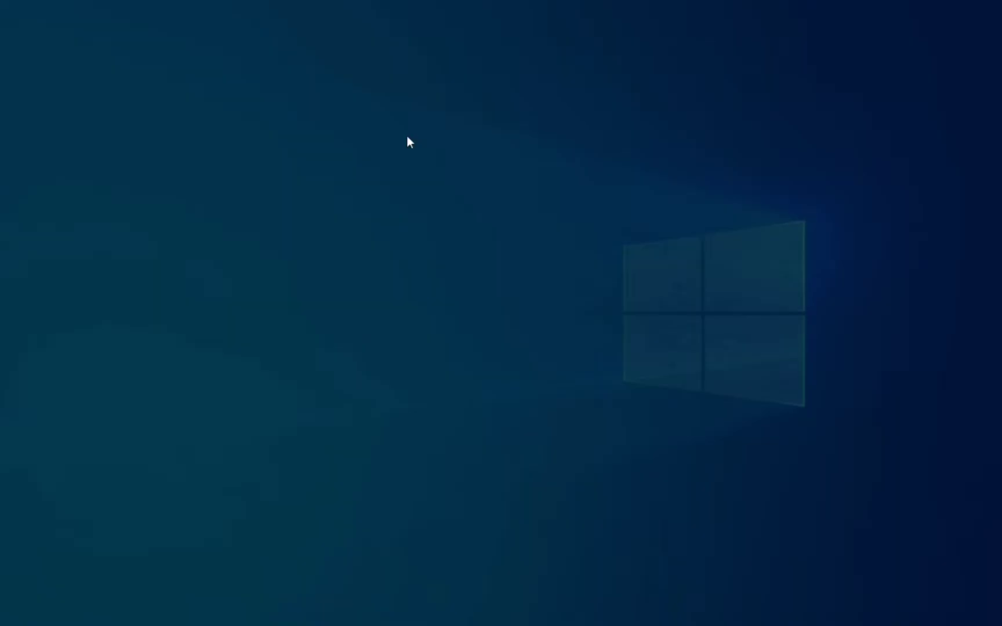
{"action": "left_click", "coordinate": [434, 400]}
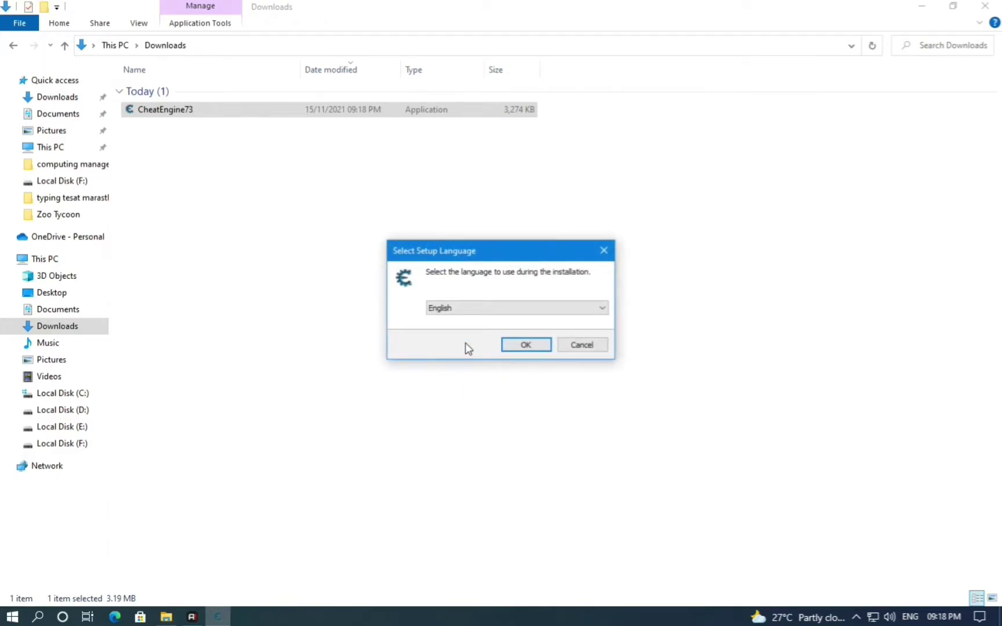
- Install Cheat Engine with English as setup language, decline the Avast Free Antivirus offer, and finish with launch on exit enabled
{"action": "left_click", "coordinate": [516, 346]}
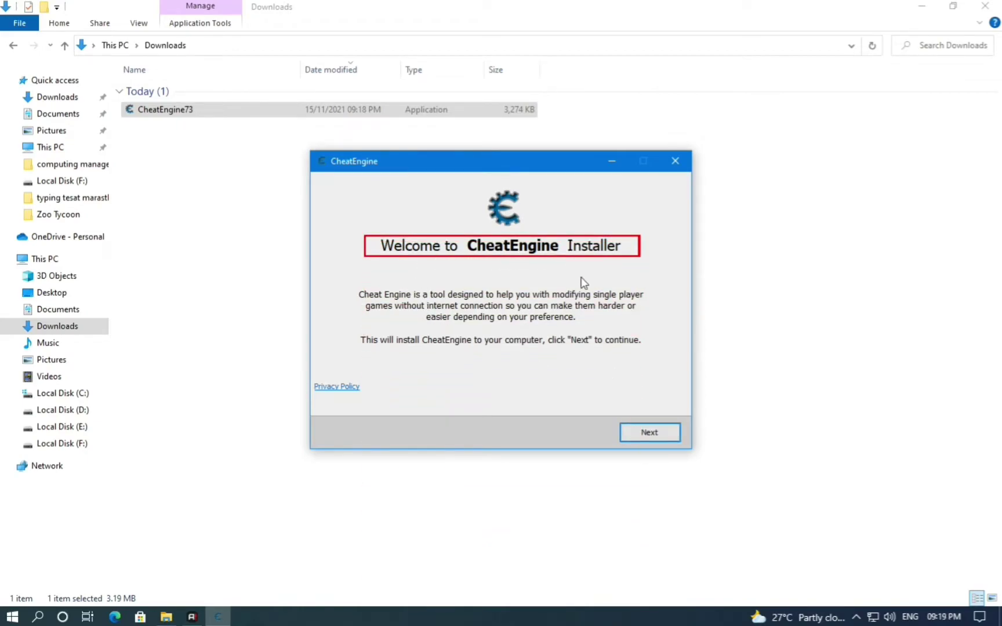
{"action": "left_click", "coordinate": [642, 436]}
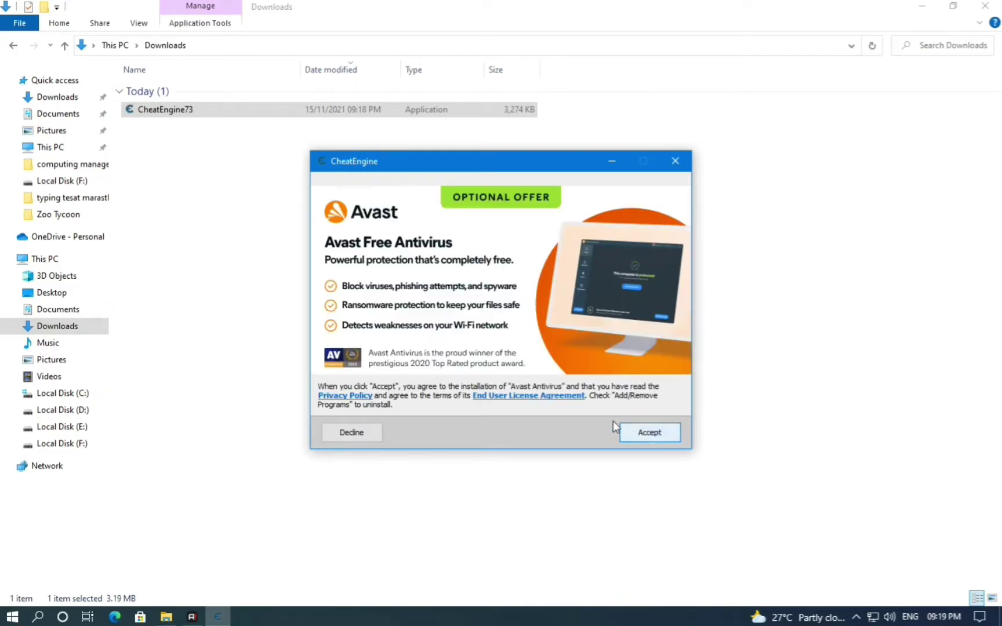
{"action": "left_click", "coordinate": [344, 436]}
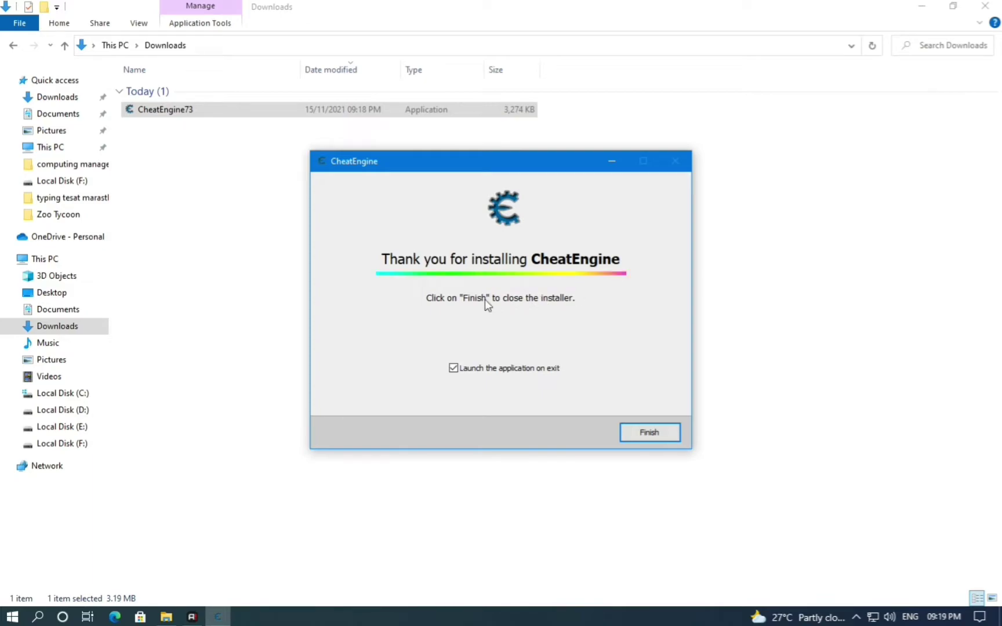
{"action": "left_click", "coordinate": [634, 433]}
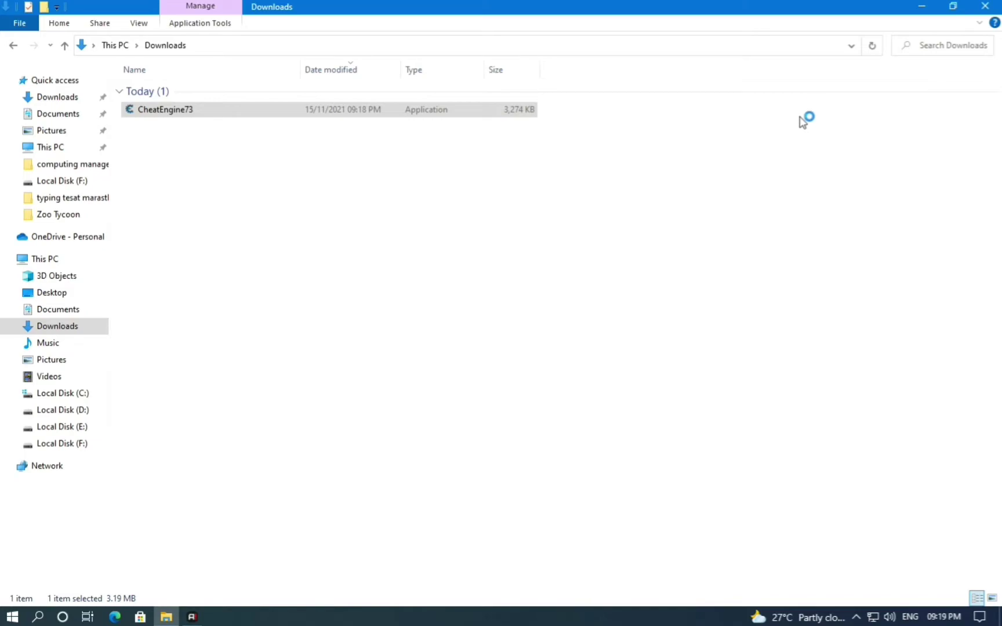
- Refresh and close the Downloads folder, and decline the Cheat Engine tutorial
{"action": "right_click", "coordinate": [809, 137]}
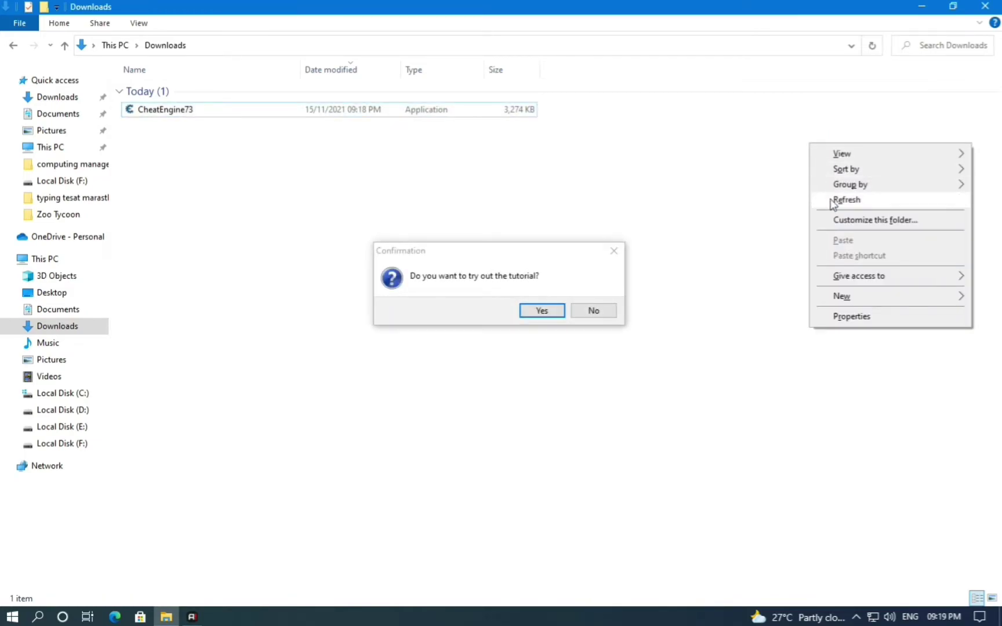
{"action": "left_click", "coordinate": [833, 199]}
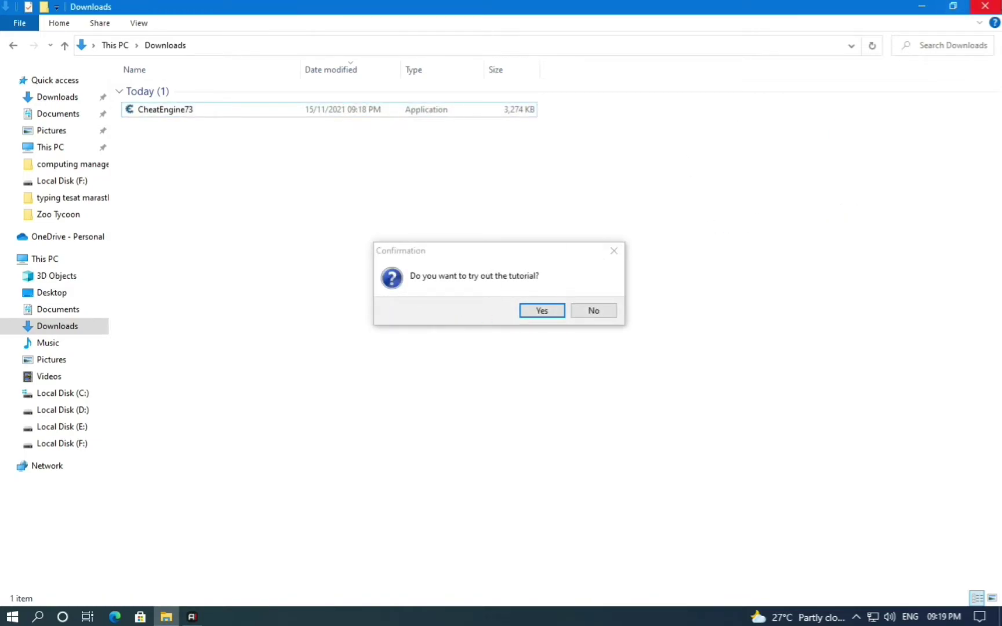
{"action": "left_click", "coordinate": [984, 6]}
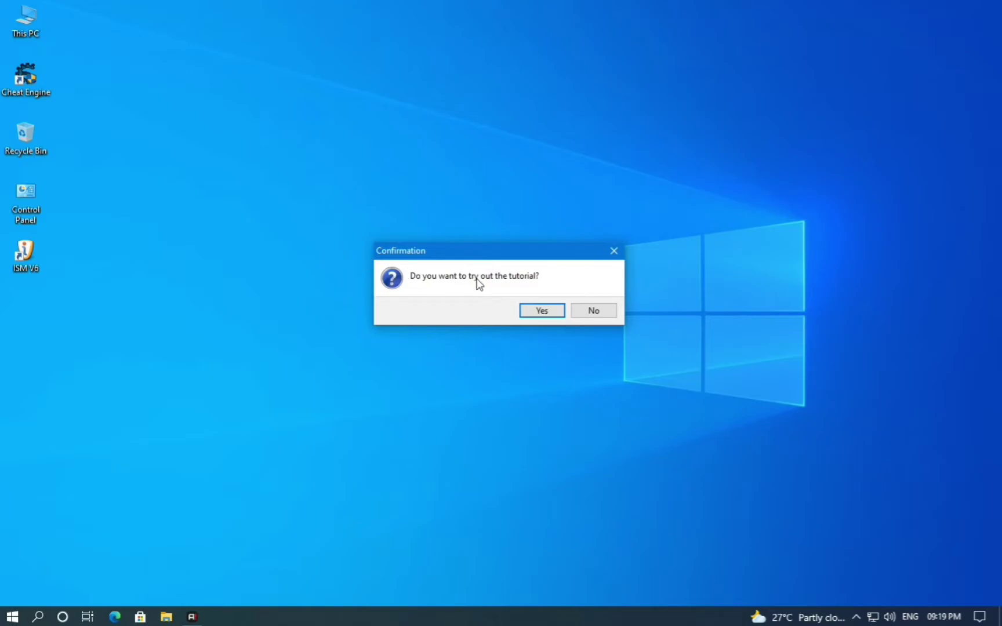
{"action": "left_click", "coordinate": [584, 312]}
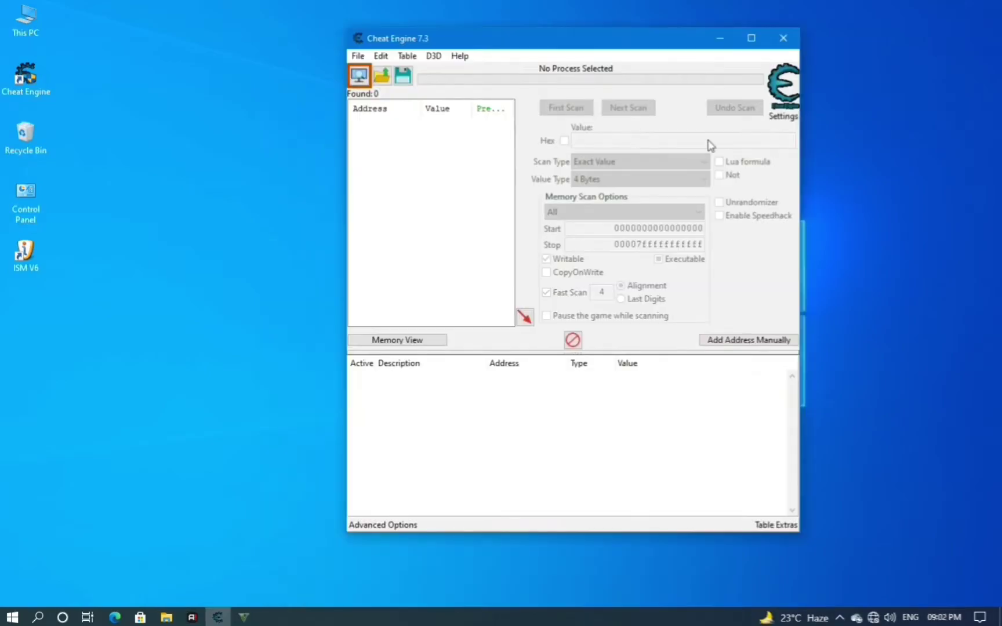
{"action": "right_click", "coordinate": [852, 110]}
{"action": "left_click", "coordinate": [864, 150]}
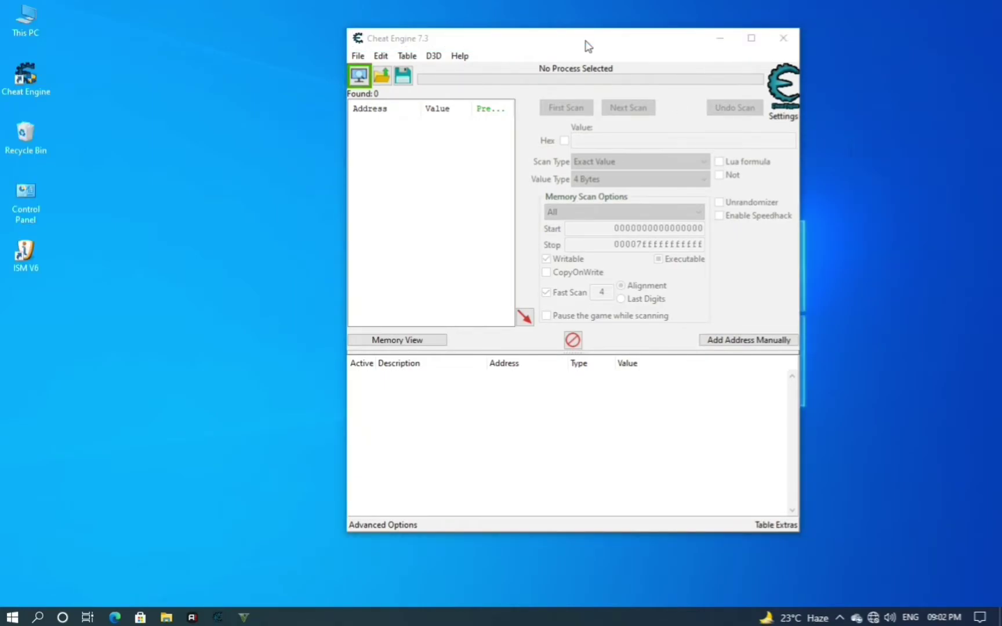
{"action": "mouse_move", "coordinate": [587, 45]}
{"action": "left_mouse_down"}
{"action": "mouse_move", "coordinate": [621, 41]}
{"action": "mouse_move", "coordinate": [601, 50]}
{"action": "left_mouse_up"}
{"action": "right_click", "coordinate": [857, 263]}
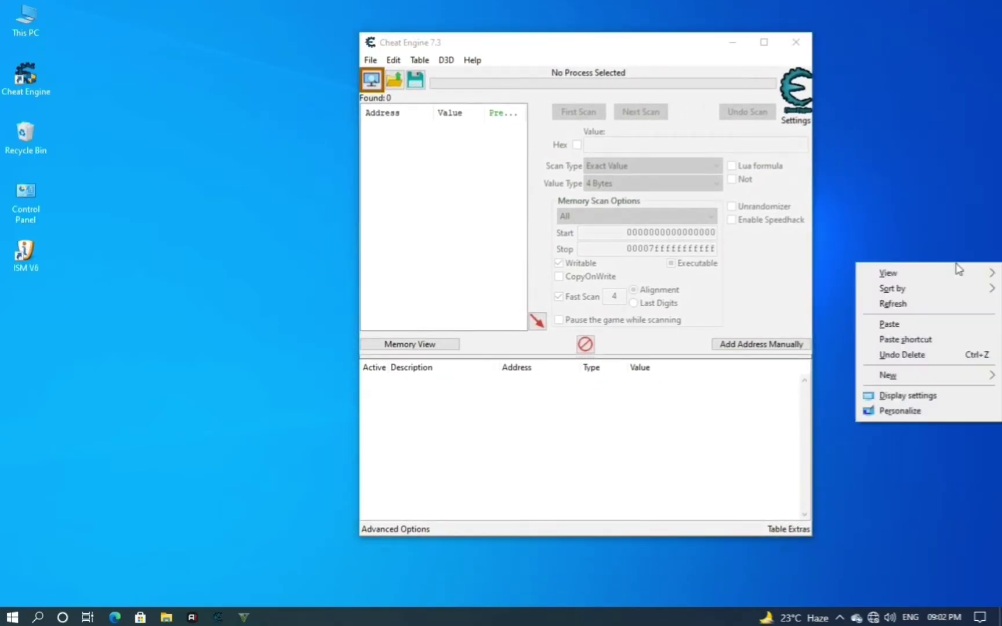
{"action": "left_click", "coordinate": [948, 304]}
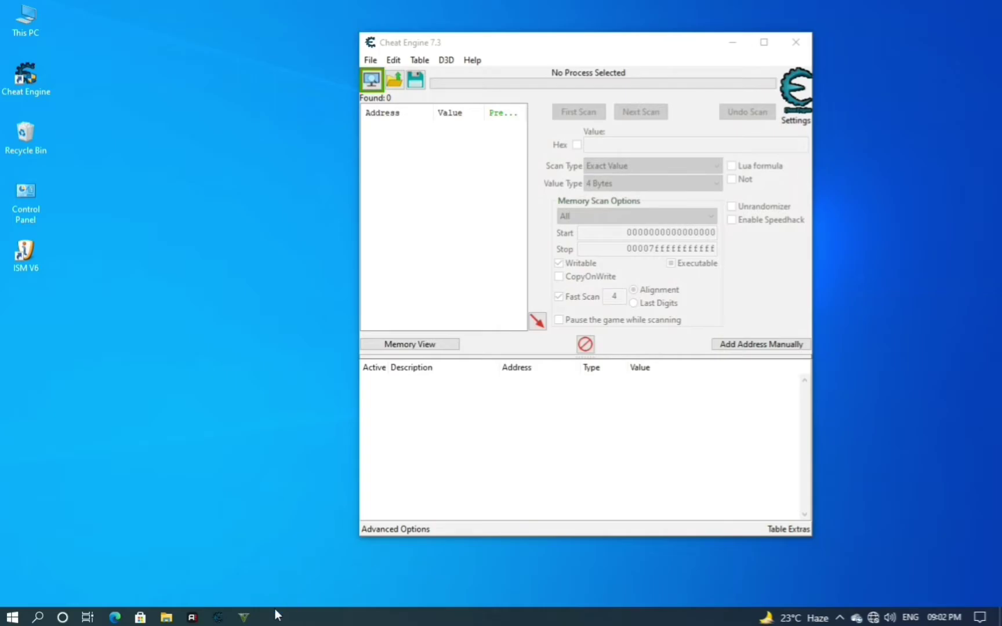
- Switch to Grand Theft Auto V, leave the pause menu and drive the white car along the road, steering left
{"action": "left_click", "coordinate": [246, 618]}
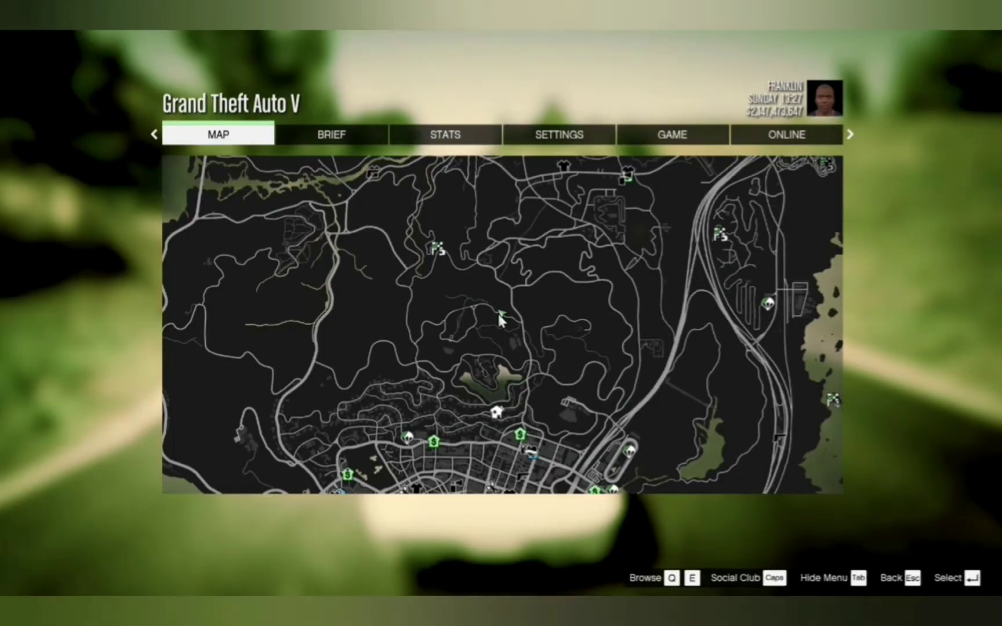
{"action": "key", "text": "Escape"}
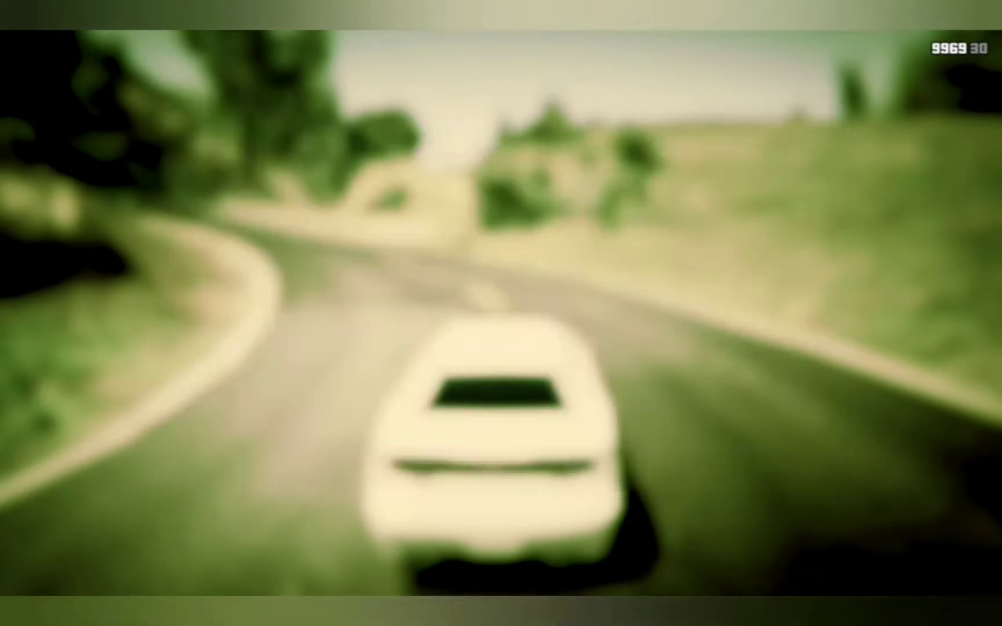
{"action": "key", "text": "w"}
{"action": "key", "text": "a"}
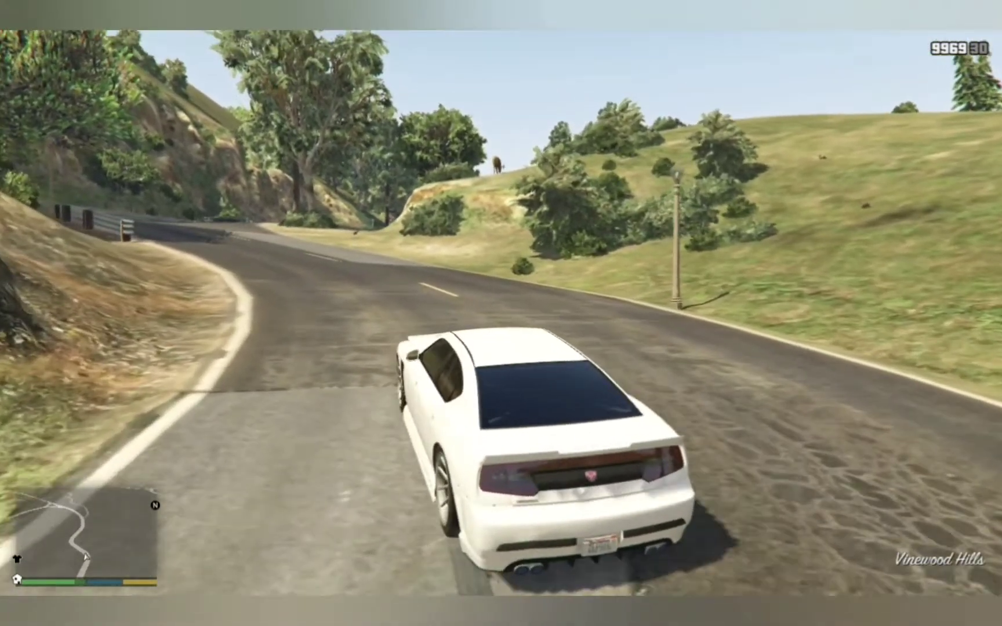
{"action": "key", "text": "a"}
{"action": "key", "text": "w"}
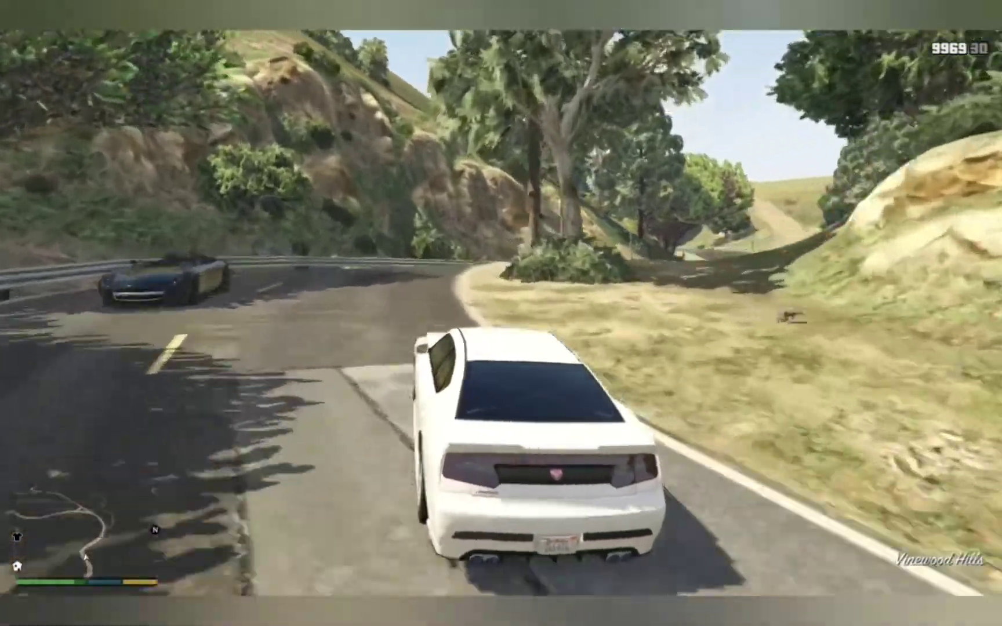
- Drive the white car along the winding Vinewood Hills road and turn off onto the dirt track
{"action": "key", "text": "d"}
{"action": "key", "text": "w"}
{"action": "key", "text": "a"}
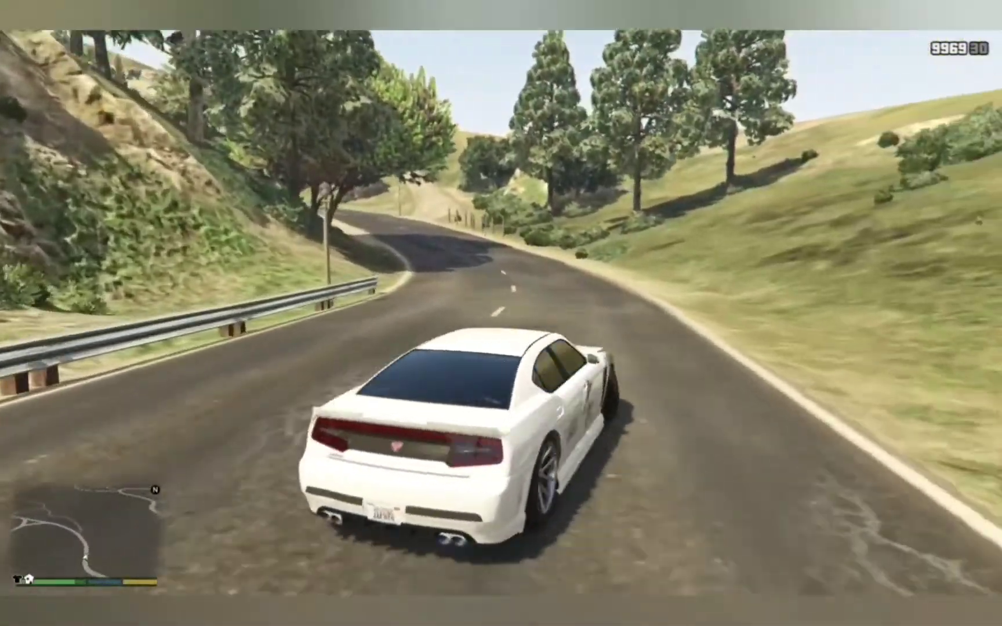
{"action": "key", "text": "w"}
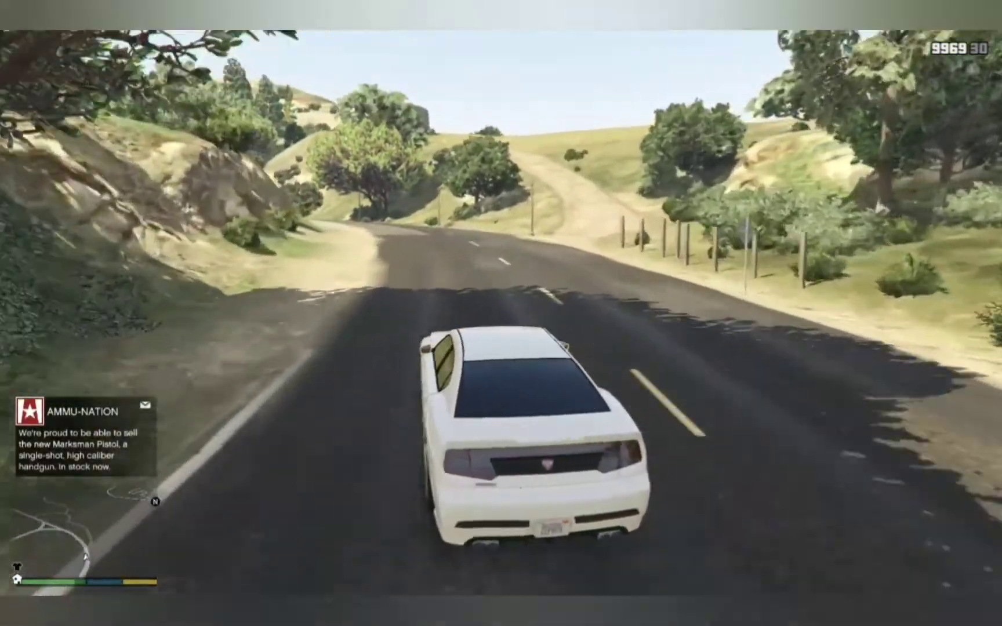
{"action": "key", "text": "d"}
{"action": "key", "text": "a"}
{"action": "key", "text": "w"}
{"action": "key", "text": "a"}
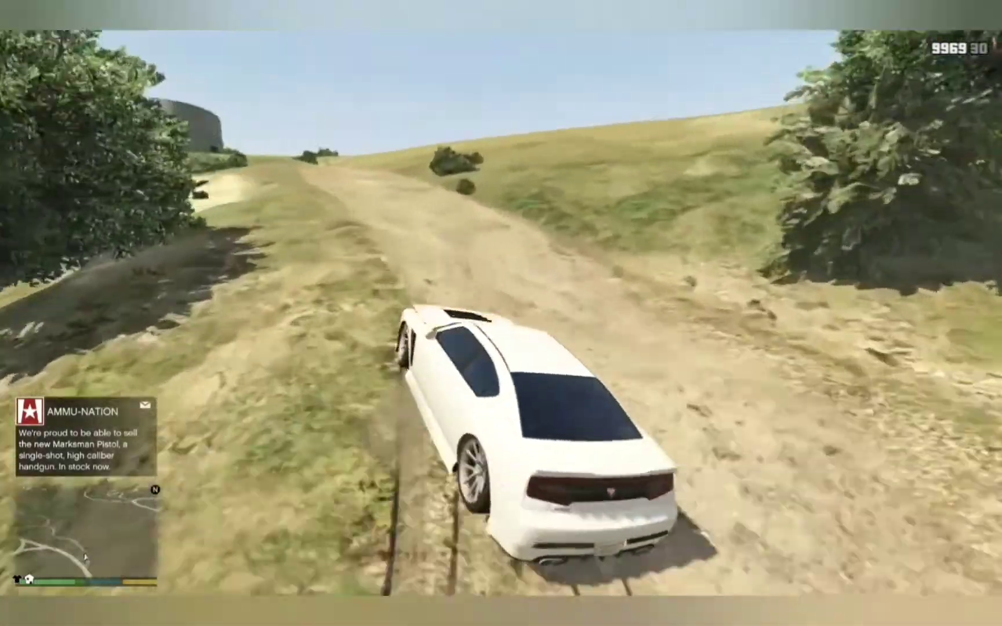
- Drive the white car over the grassy hillside and down onto the road leading to the tunnel
{"action": "key", "text": "w"}
{"action": "key", "text": "a"}
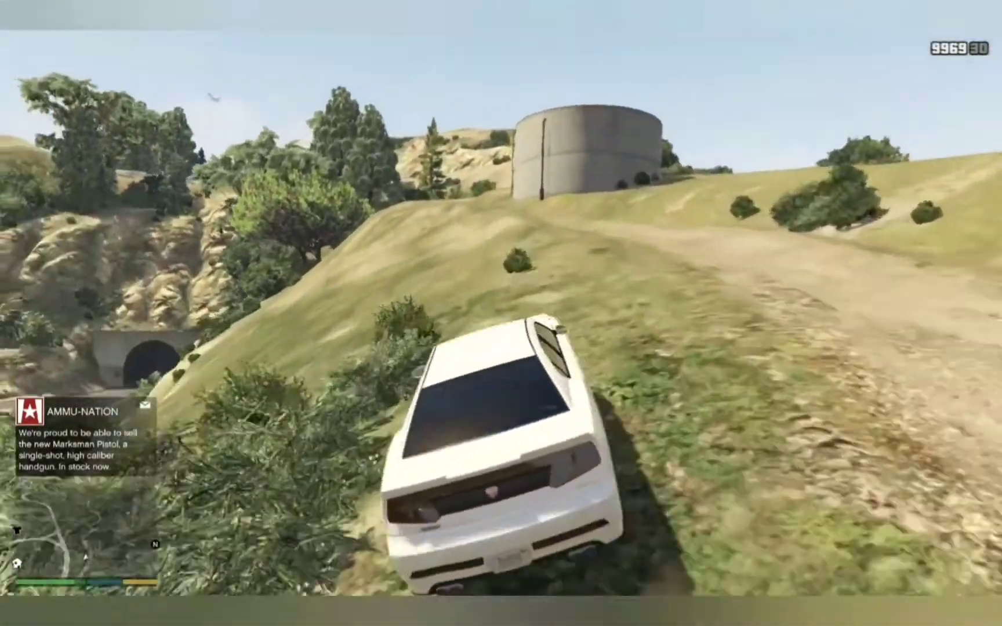
{"action": "key", "text": "w"}
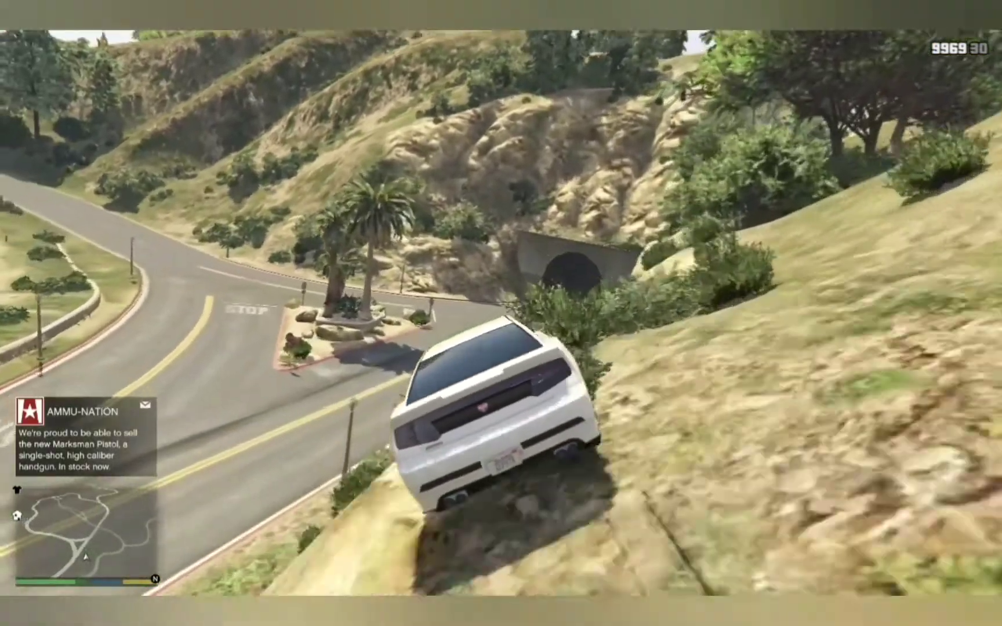
{"action": "key", "text": "d"}
{"action": "key", "text": "w"}
{"action": "key", "text": "d"}
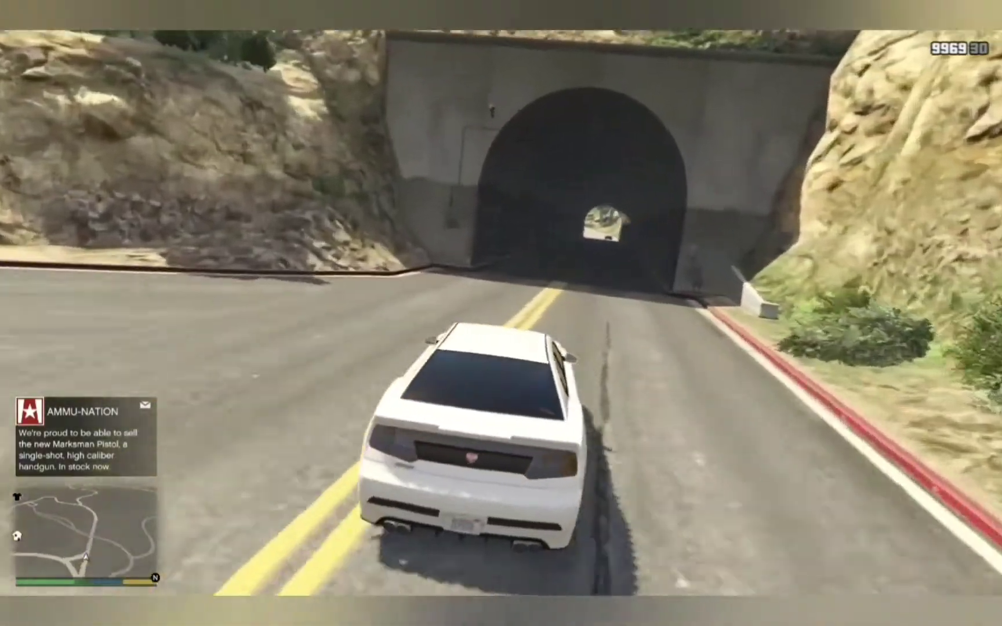
- Drive the white car through the tunnel and along the road until it catches up with the black convertible
{"action": "key", "text": "w"}
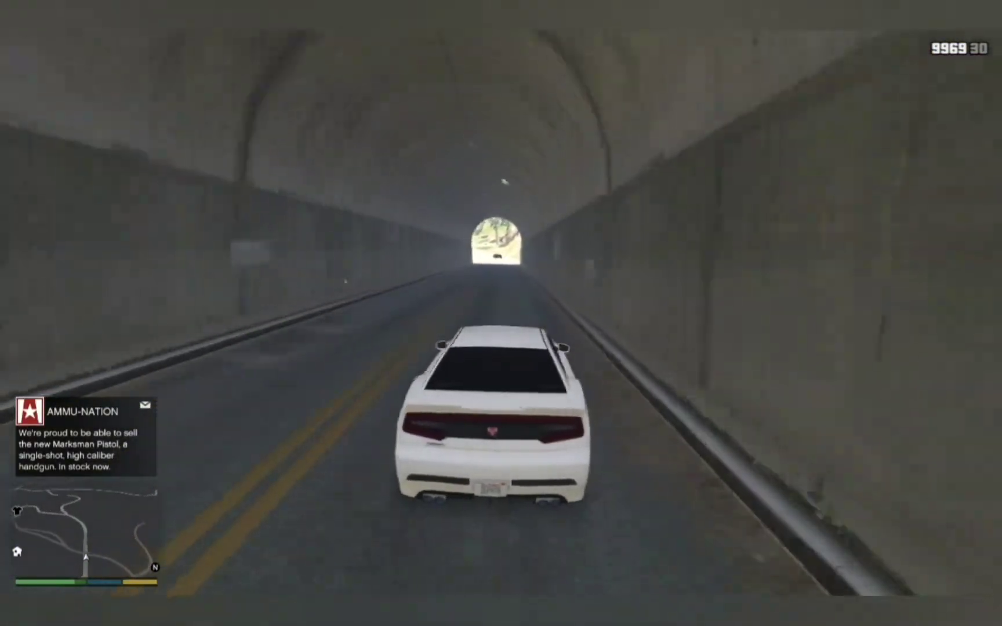
{"action": "key", "text": "w"}
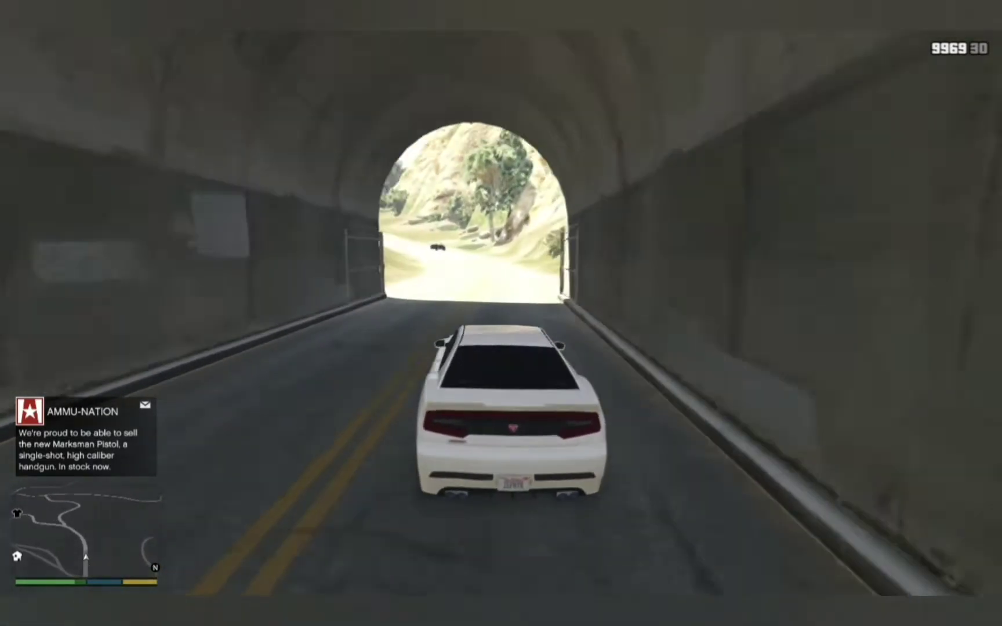
{"action": "key", "text": "a"}
{"action": "key", "text": "w"}
{"action": "key", "text": "a"}
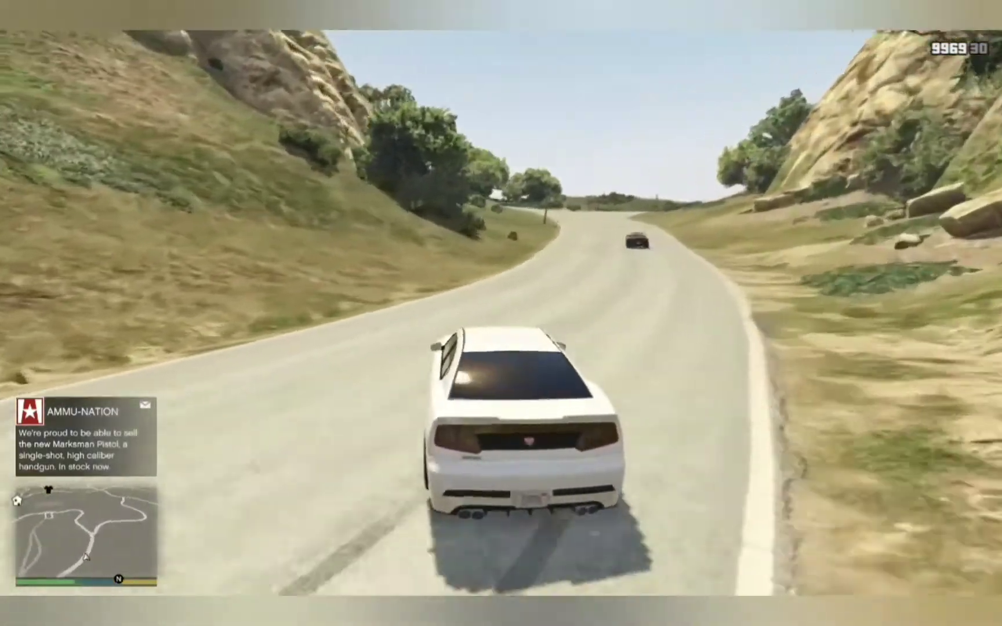
{"action": "key", "text": "d"}
{"action": "key", "text": "w"}
{"action": "key", "text": "d"}
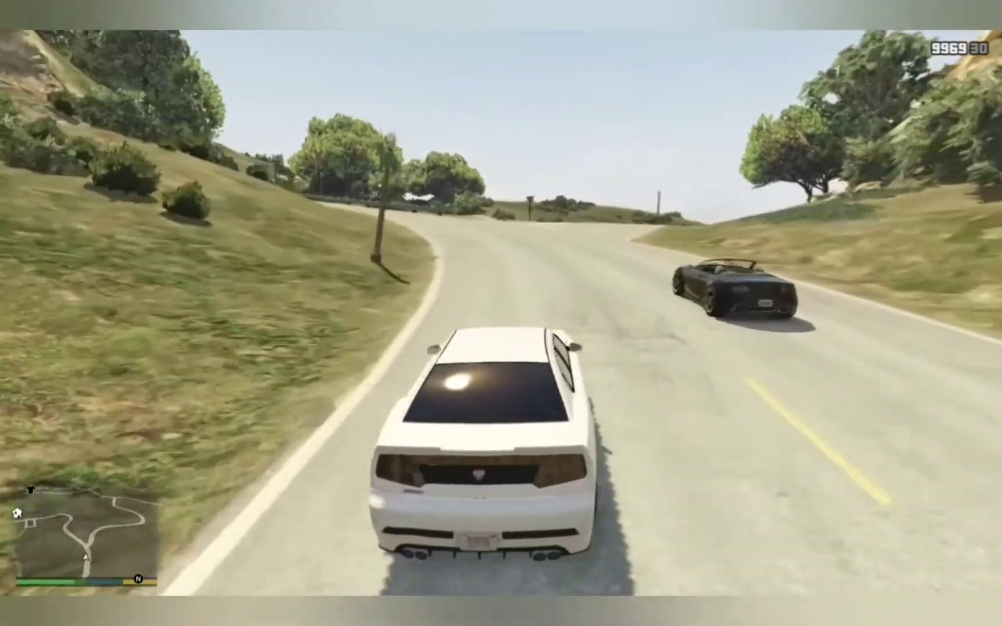
{"action": "key", "text": "w"}
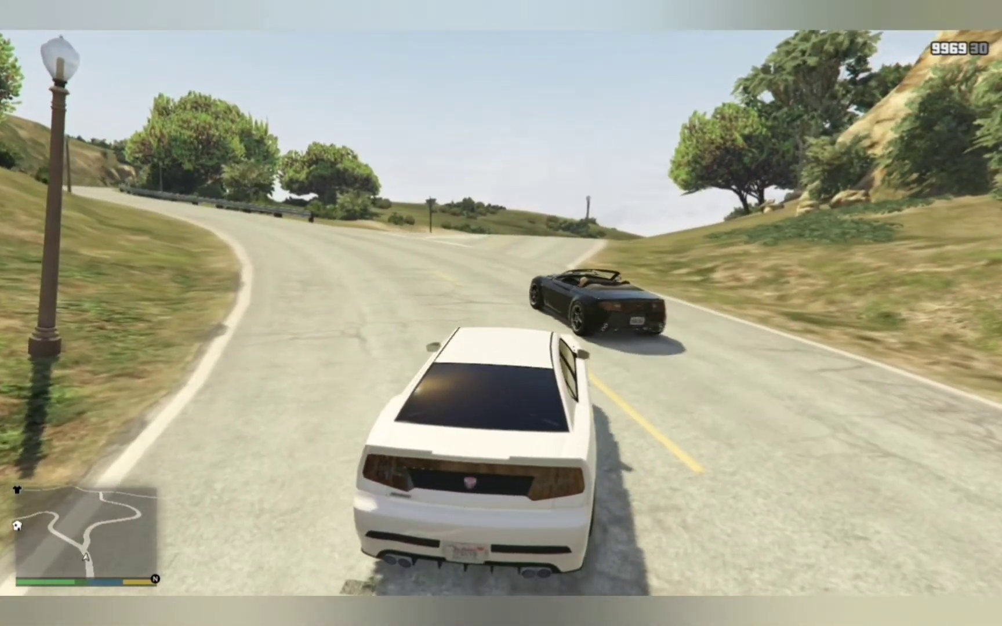
- Pause the game, switch to Cheat Engine on the desktop and shift its window slightly
{"action": "key", "text": "Escape"}
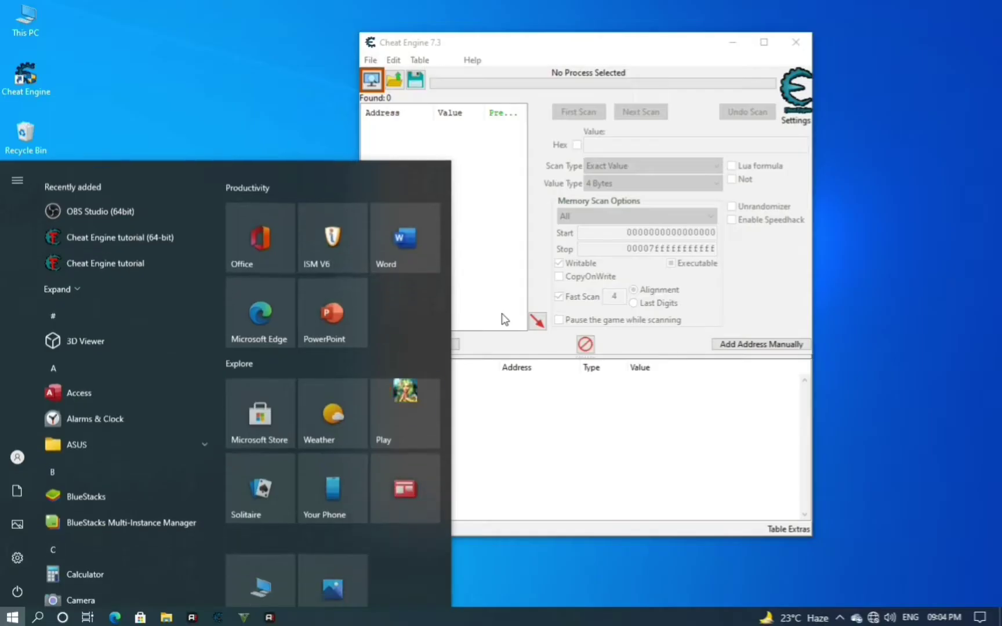
{"action": "key", "text": "super"}
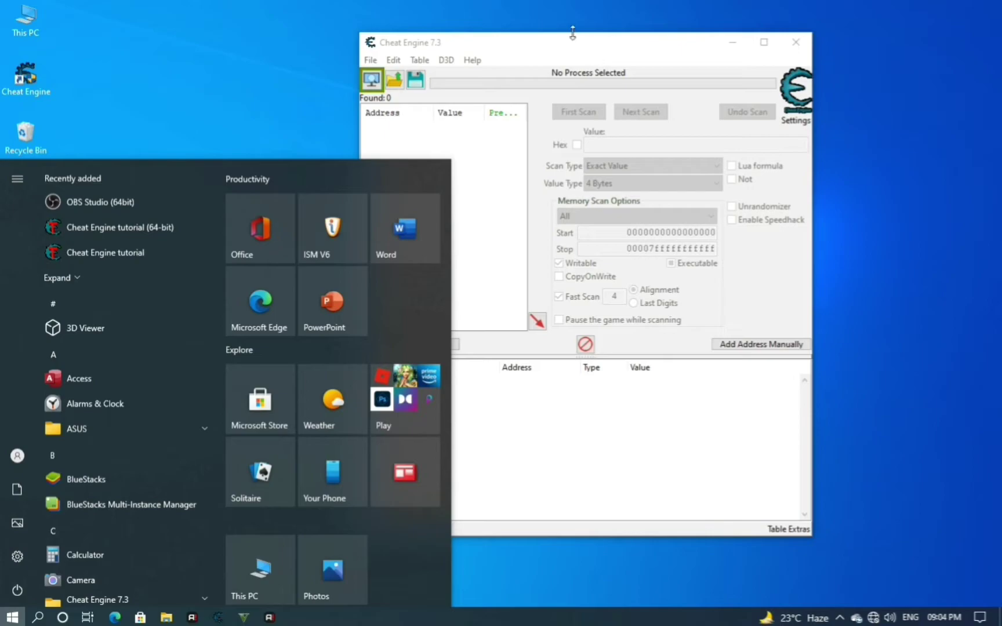
{"action": "left_click_drag", "start_coordinate": [569, 33], "coordinate": [532, 56]}
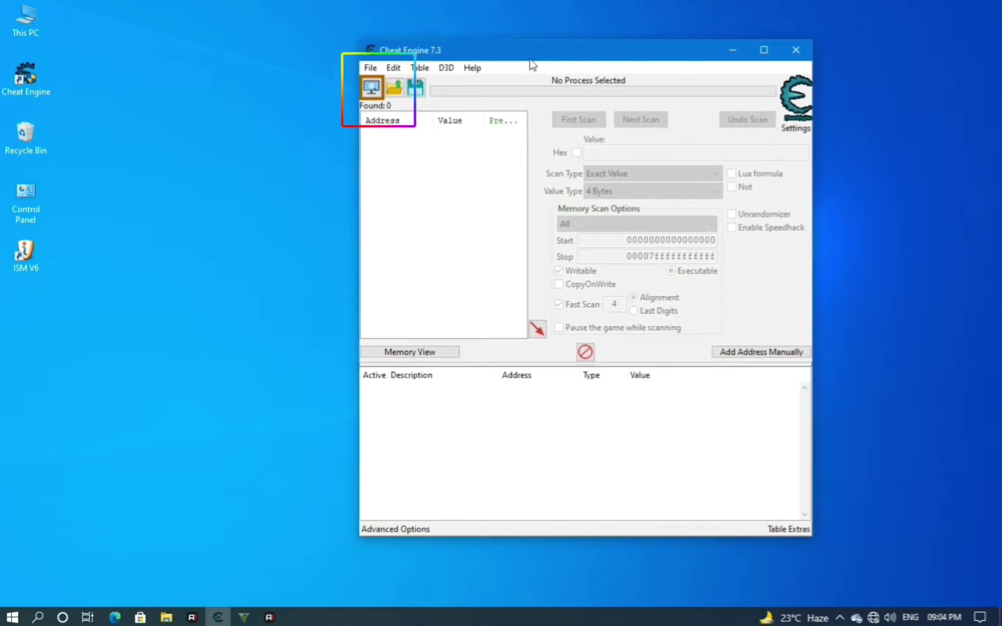
{"action": "mouse_move", "coordinate": [532, 65]}
{"action": "left_mouse_down"}
{"action": "mouse_move", "coordinate": [541, 74]}
{"action": "mouse_move", "coordinate": [522, 66]}
{"action": "left_mouse_up"}
- Open the Grand Theft Auto V process in Cheat Engine and enable Speedhack with the speed set to 2
{"action": "left_click", "coordinate": [364, 90]}
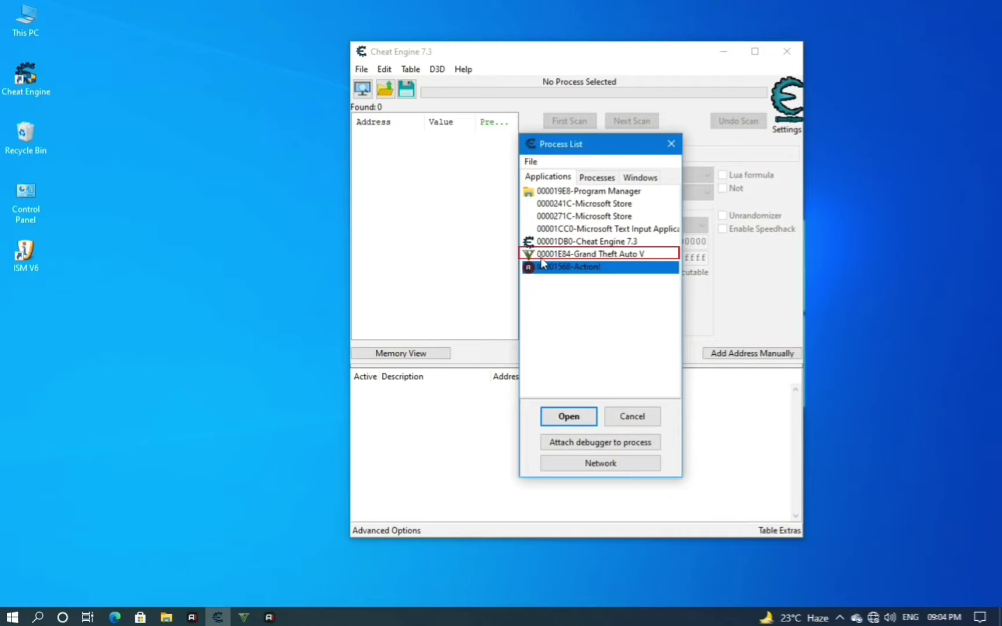
{"action": "left_click", "coordinate": [615, 256]}
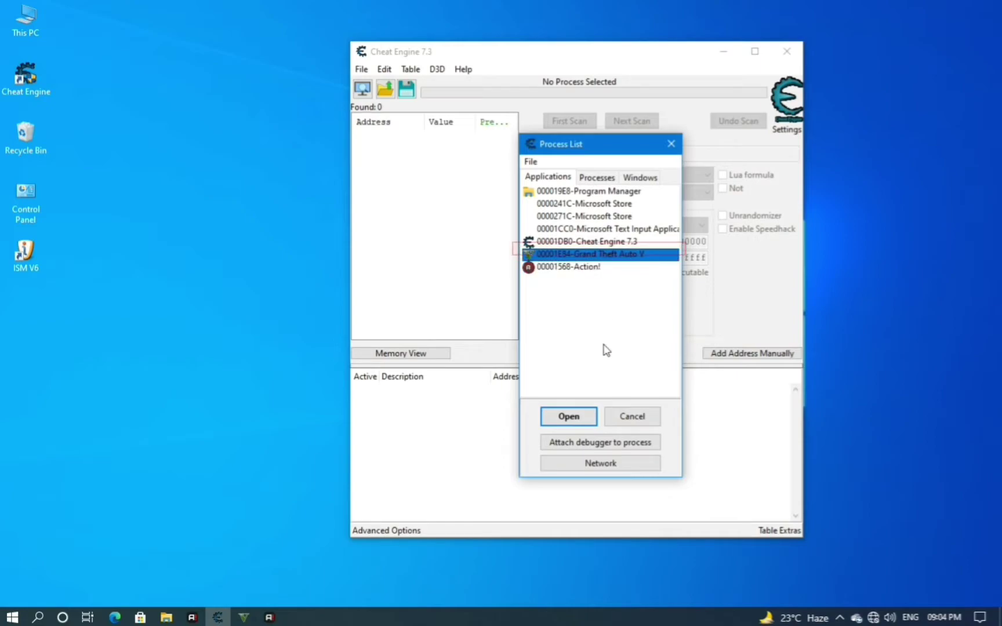
{"action": "left_click", "coordinate": [584, 417]}
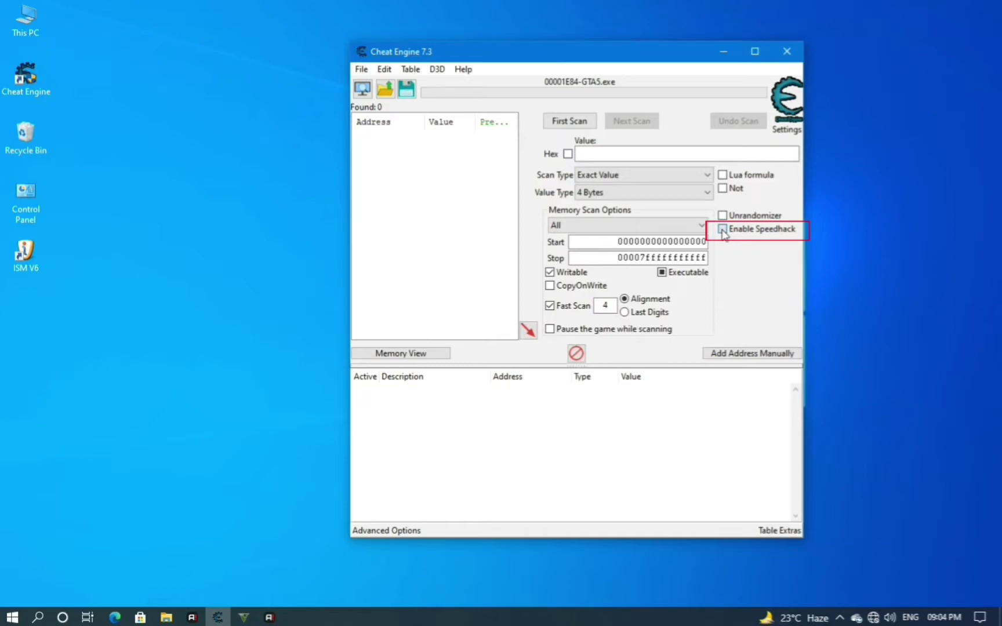
{"action": "left_click", "coordinate": [723, 229]}
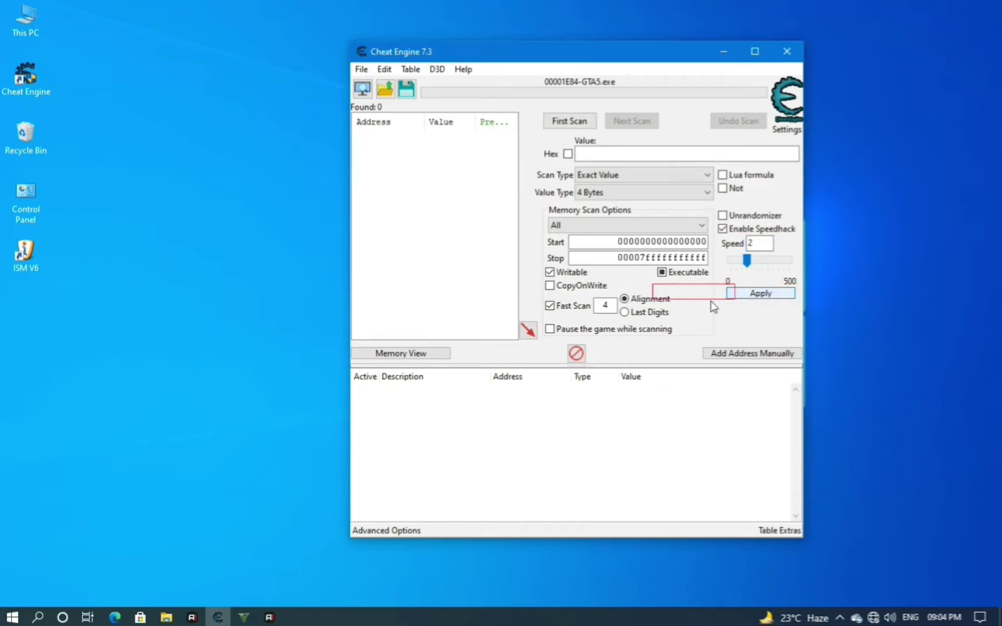
- Switch to Grand Theft Auto V, leave the pause menu and drive the white car after the black convertible
{"action": "left_click", "coordinate": [243, 616]}
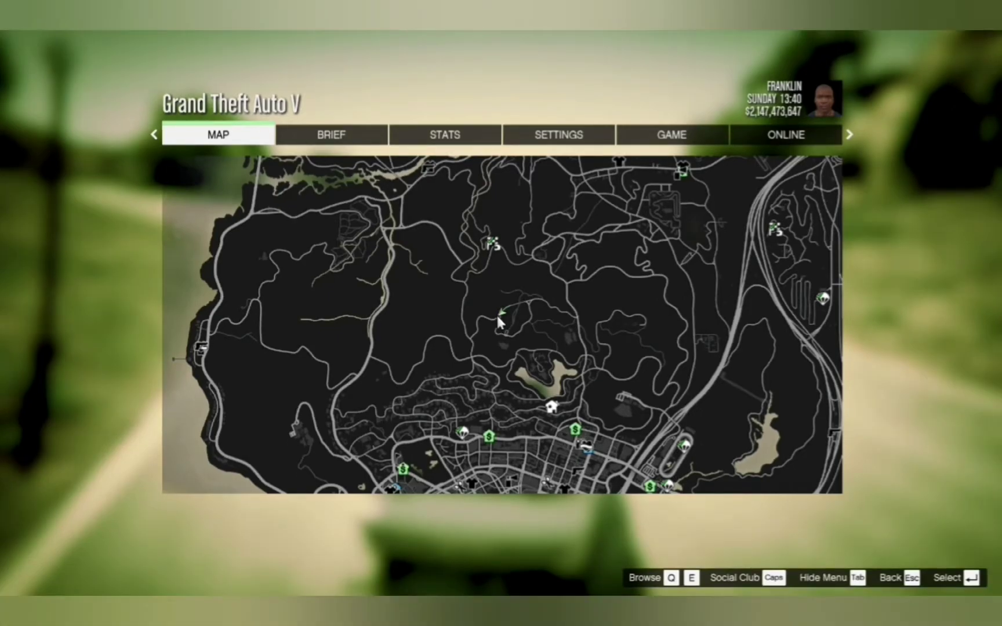
{"action": "key", "text": "Escape"}
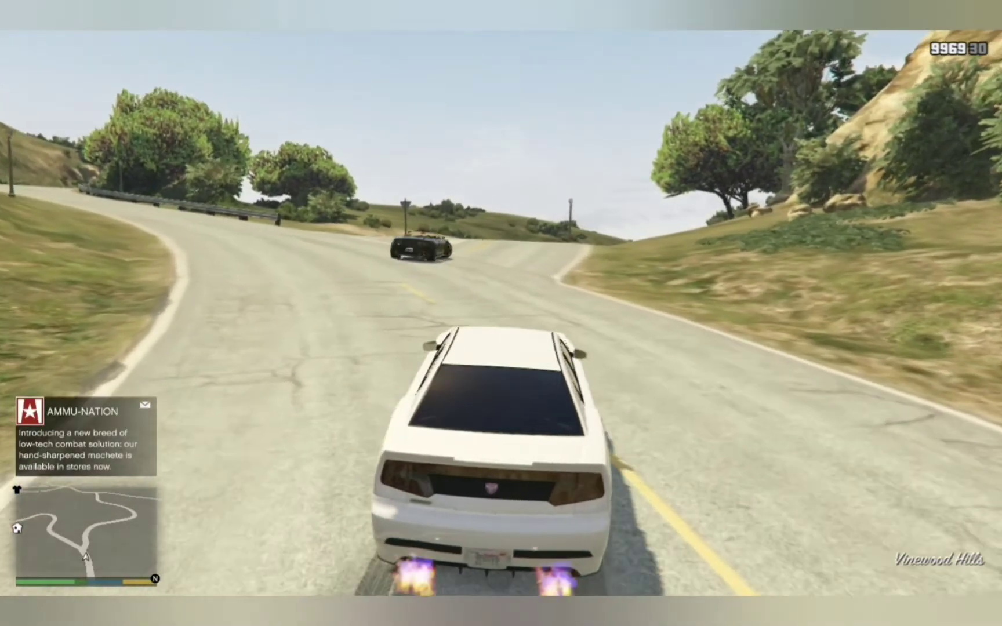
{"action": "key", "text": "w"}
{"action": "key", "text": "a"}
{"action": "key", "text": "d"}
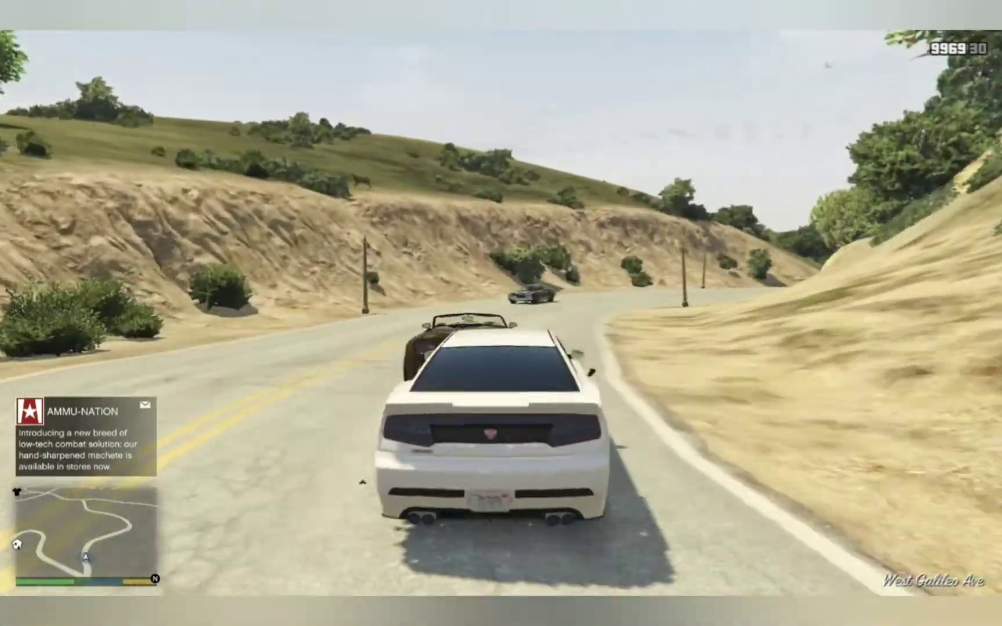
- Drive the white car around the bends of West Galileo Ave behind the black convertible
{"action": "key", "text": "w"}
{"action": "key", "text": "d"}
{"action": "key", "text": "a"}
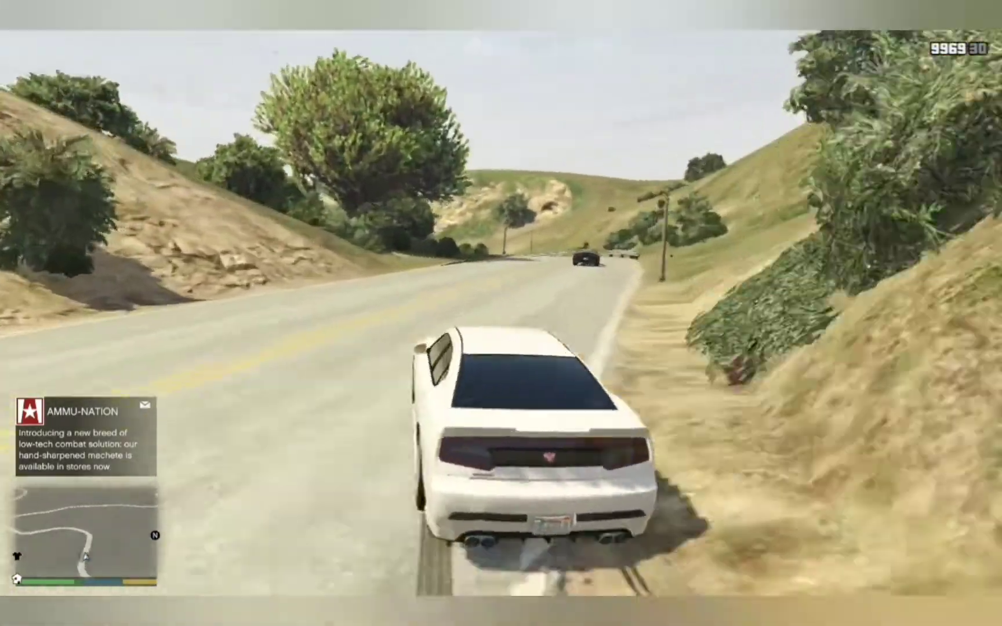
{"action": "key", "text": "w"}
{"action": "key", "text": "d"}
{"action": "key", "text": "a"}
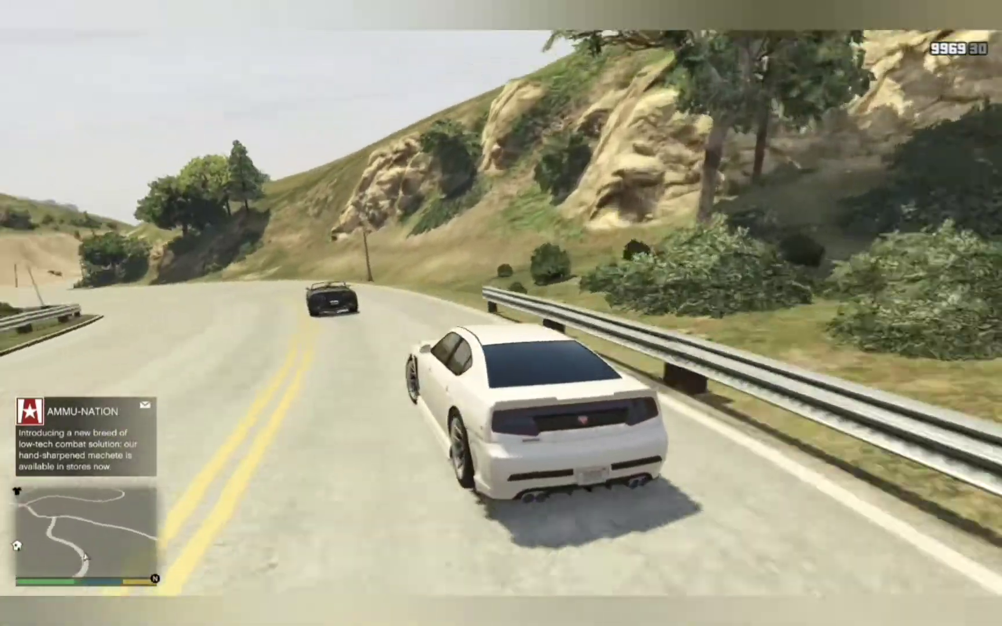
- Keep accelerating the white car past the roadside and across the grassy hill to Marlowe Dr
{"action": "key", "text": "w"}
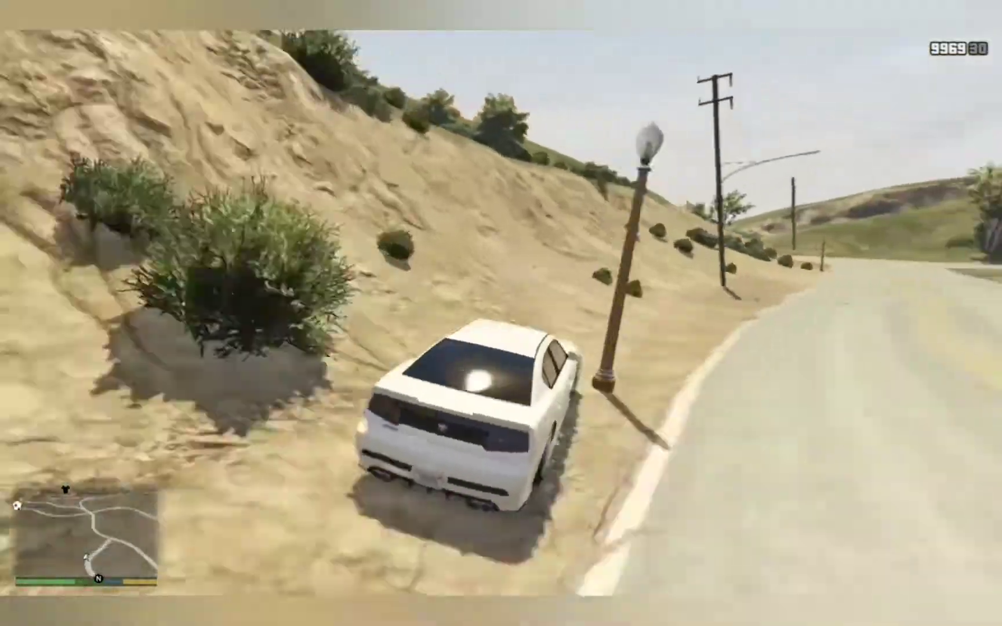
{"action": "key", "text": "w"}
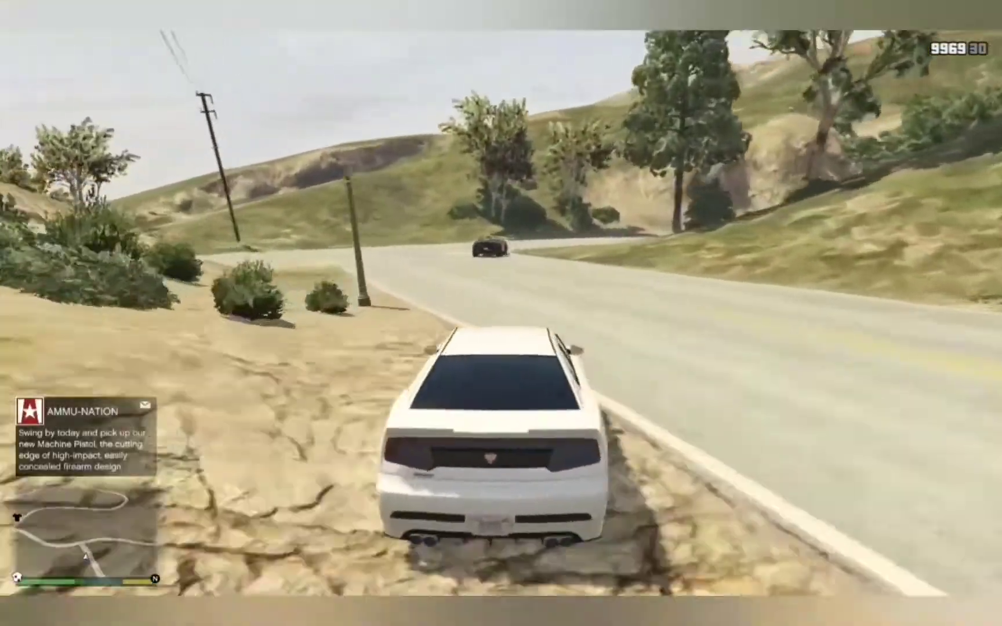
{"action": "key", "text": "w"}
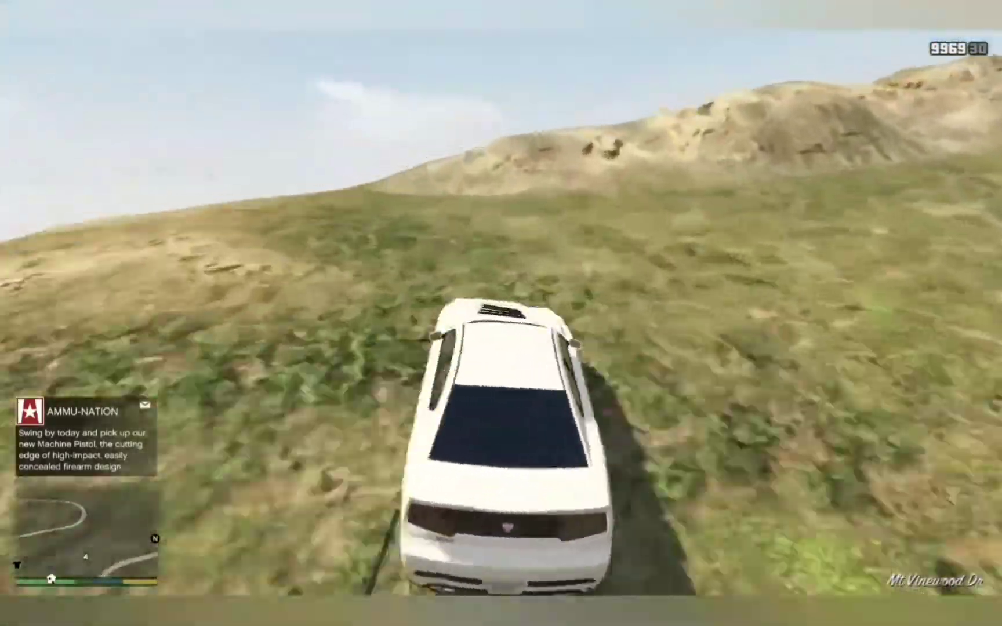
{"action": "key", "text": "w"}
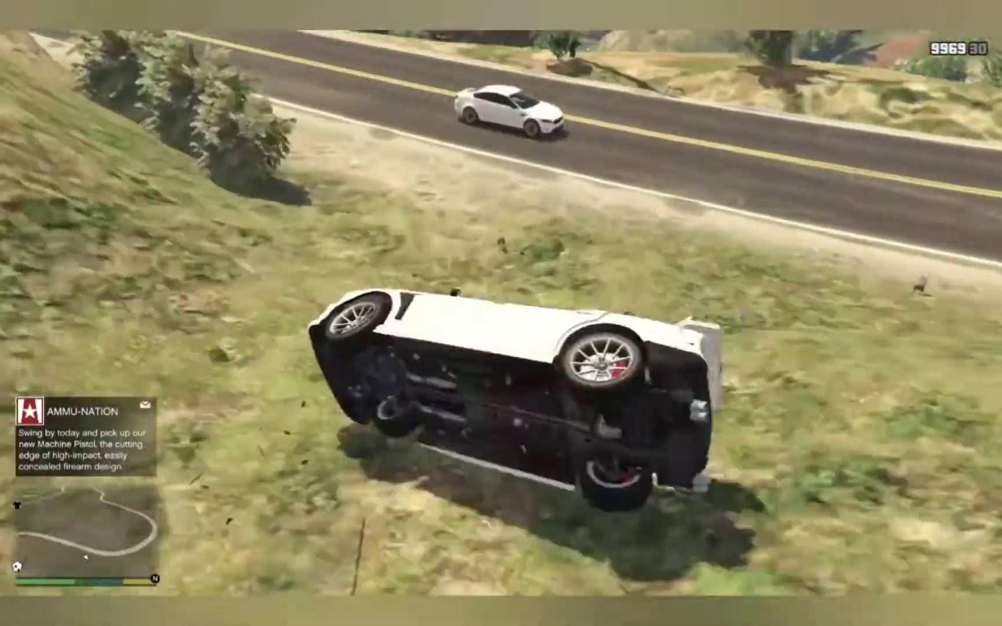
{"action": "key", "text": "w"}
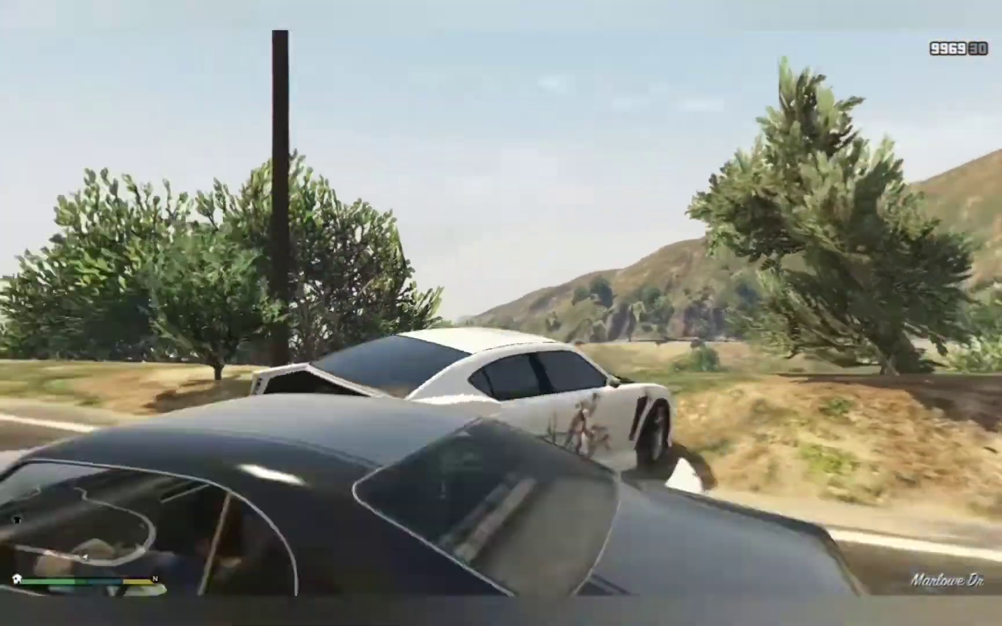